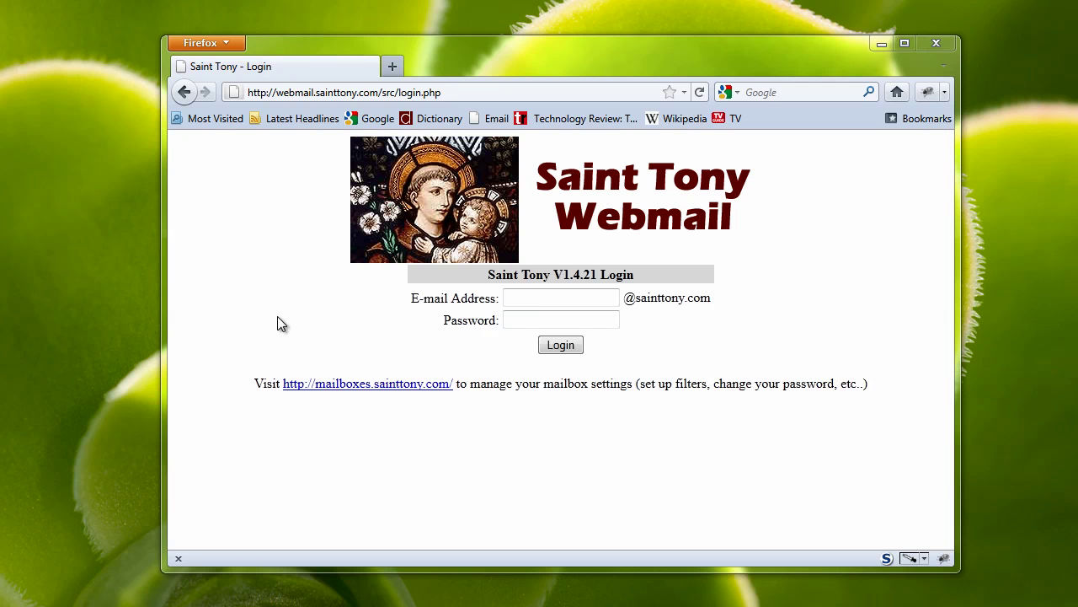
# - Log in to SquirrelMail with the account's e-mail address and password
pyautogui.click(543, 295)
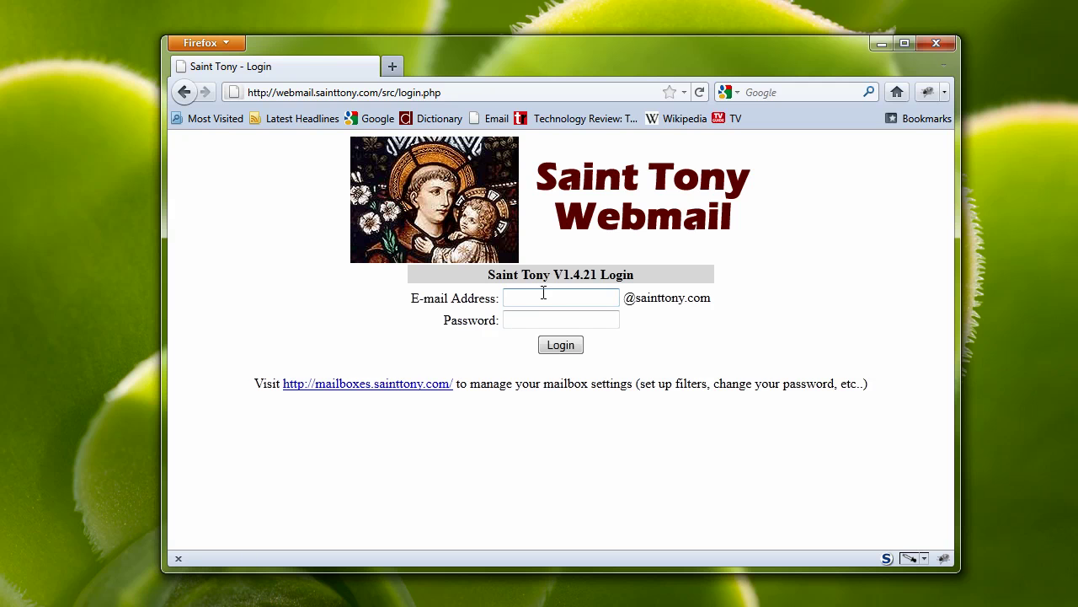
pyautogui.write('an')
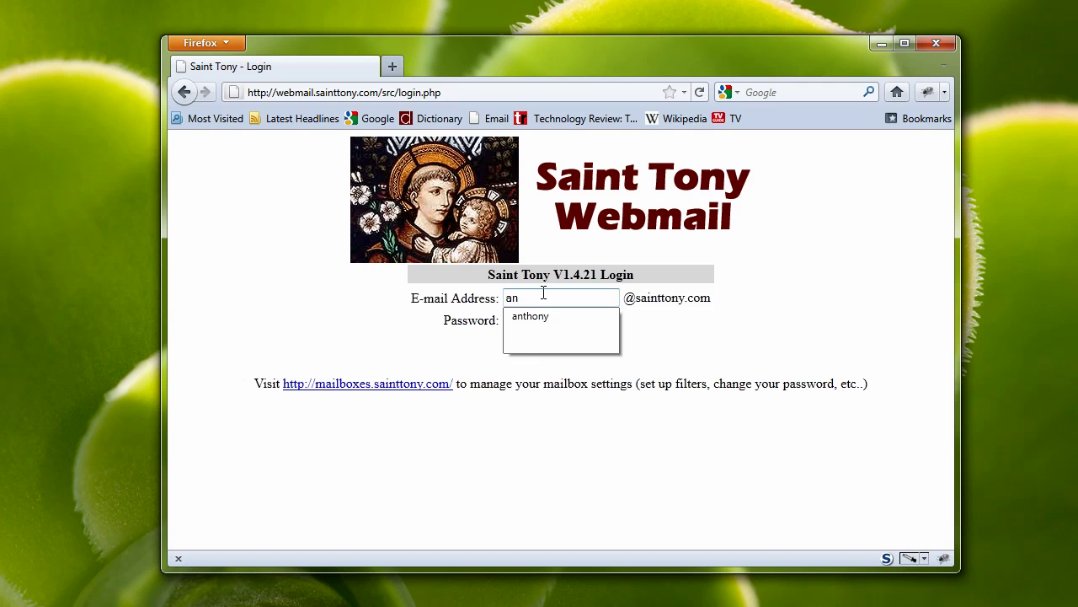
pyautogui.write('thony')
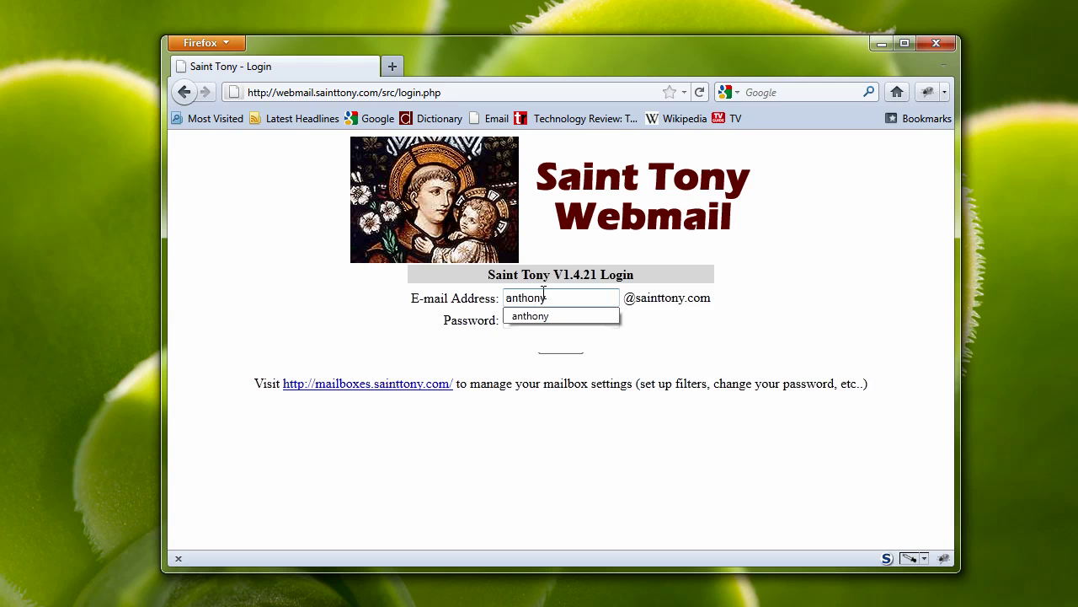
pyautogui.press('Tab')
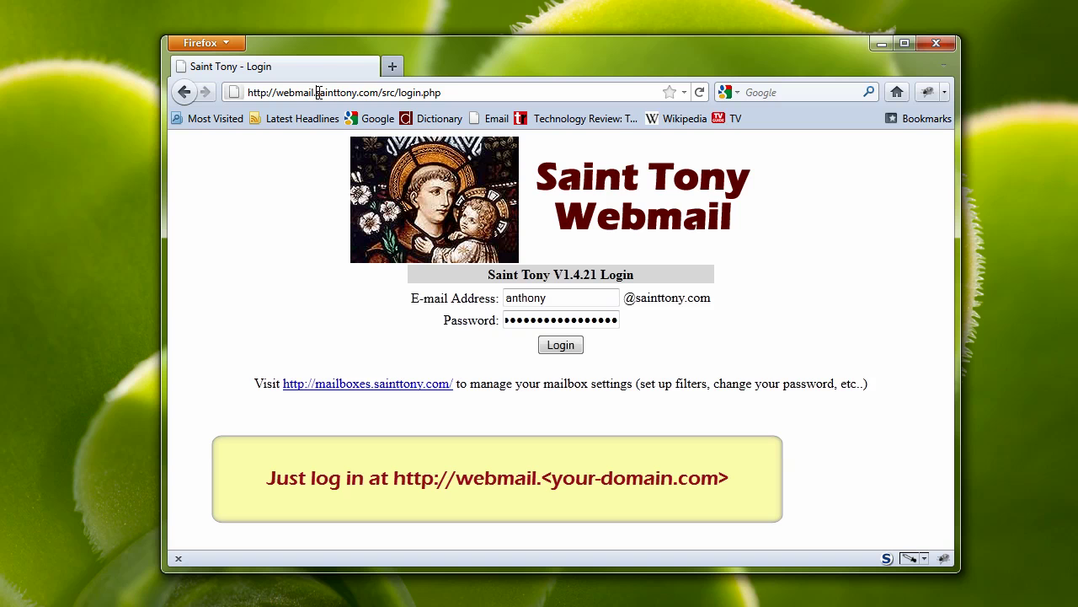
pyautogui.moveTo(316, 93); pyautogui.dragTo(380, 95)
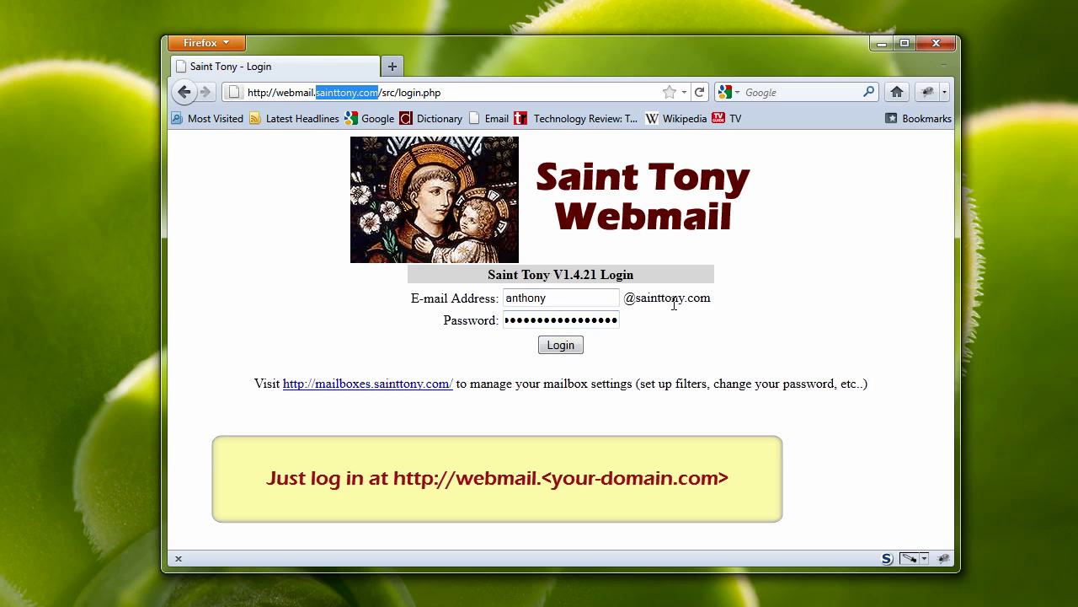
pyautogui.click(562, 345)
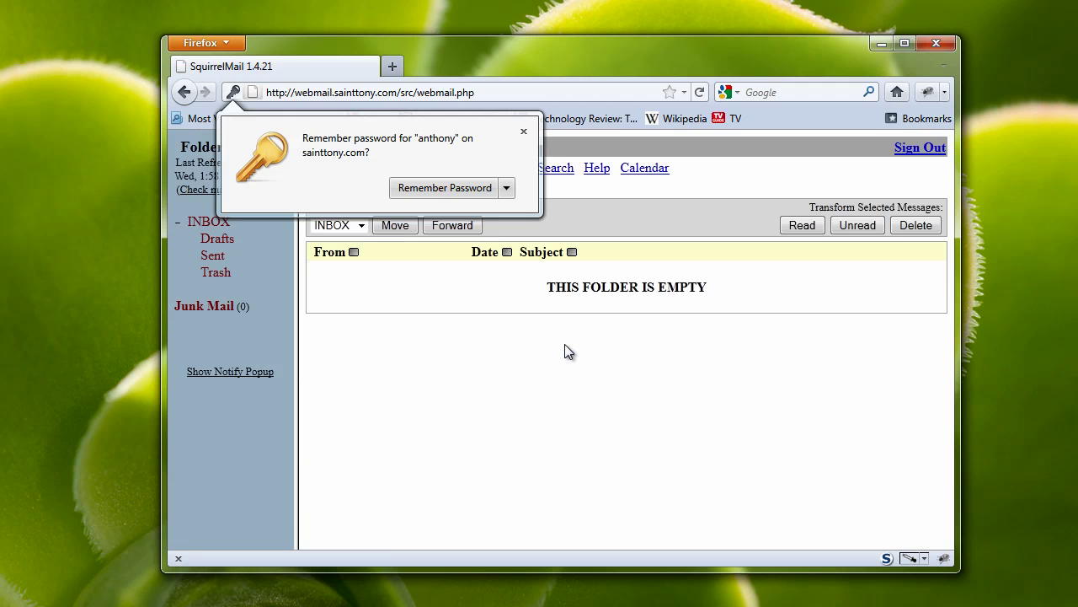
# - Dismiss Firefox's Remember Password prompt and confirm the INBOX is empty
pyautogui.click(523, 132)
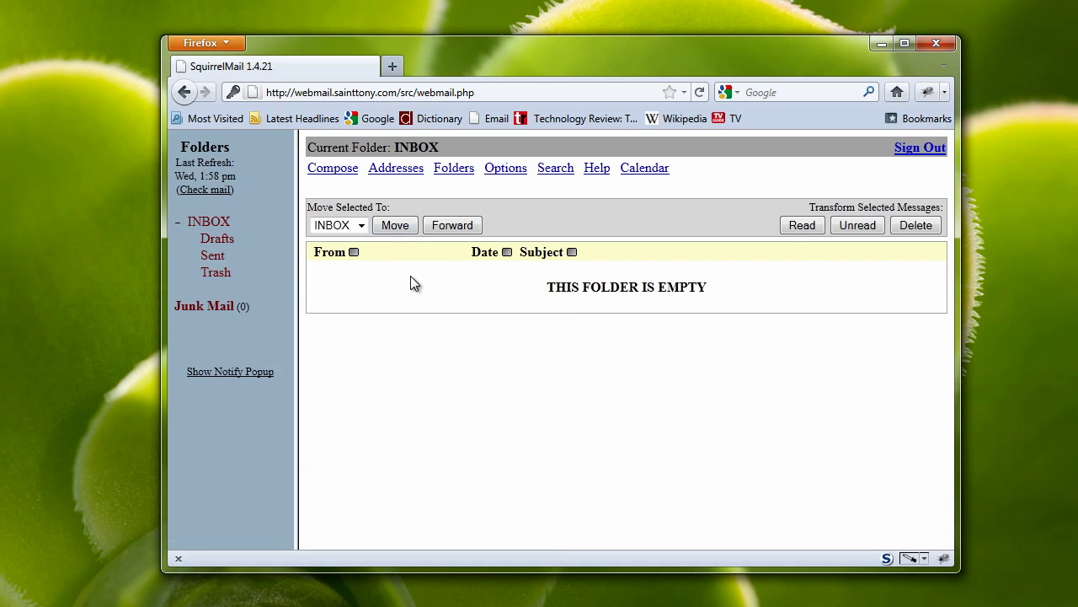
pyautogui.moveTo(406, 278); pyautogui.dragTo(741, 304)
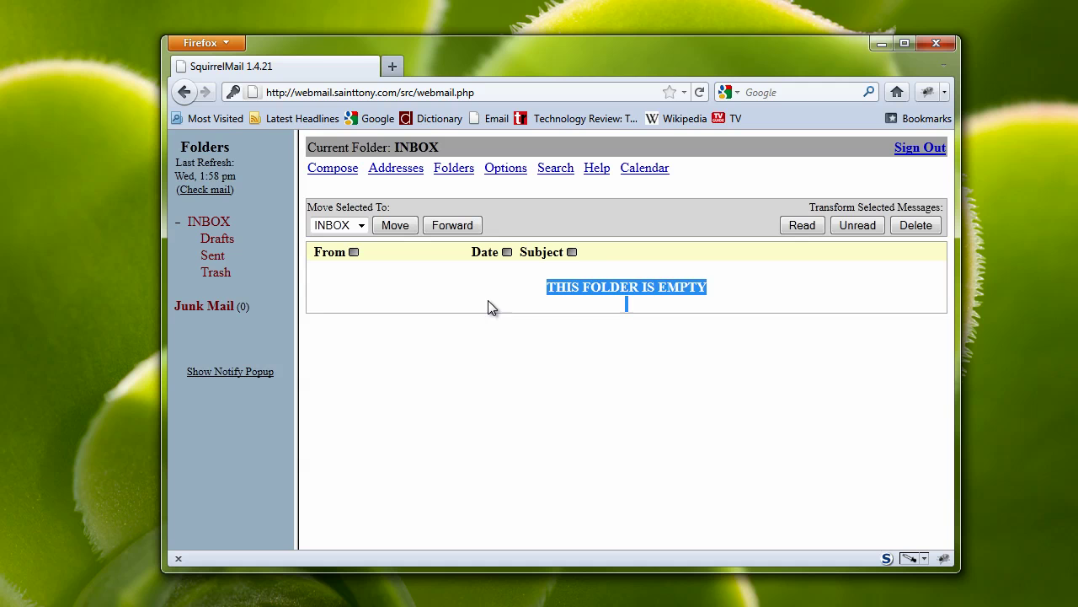
pyautogui.click(455, 293)
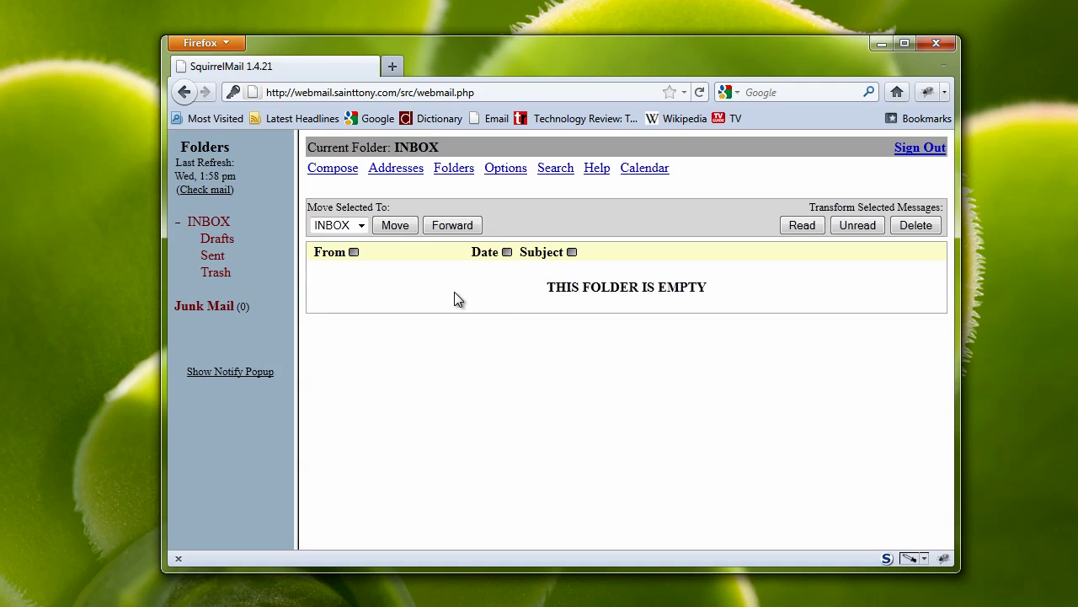
# - Open the Junk Mail quarantine and confirm it holds no messages
pyautogui.click(214, 308)
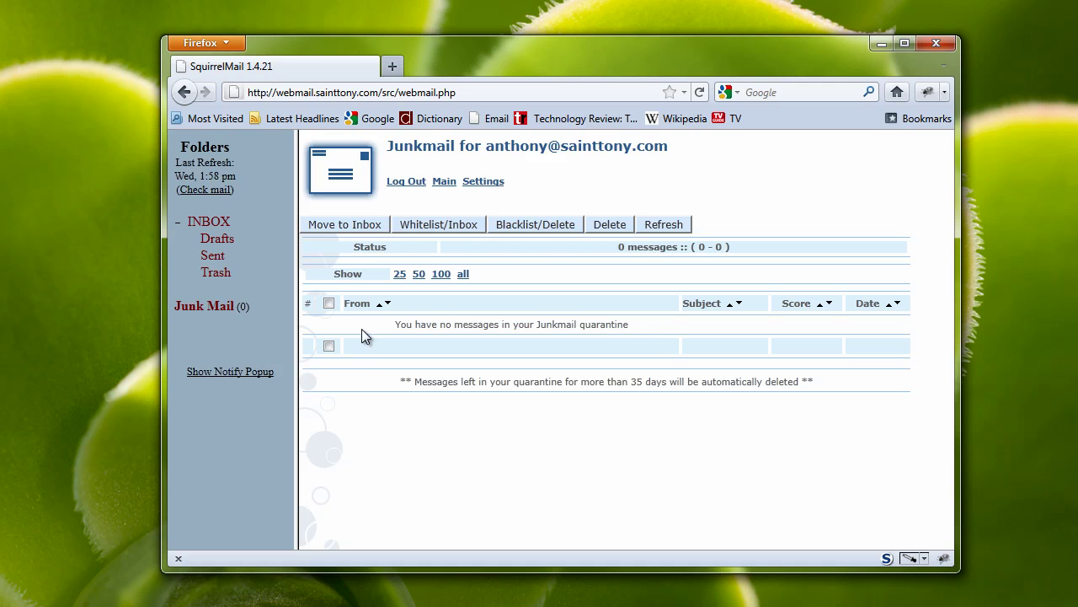
pyautogui.moveTo(361, 328); pyautogui.dragTo(659, 328)
pyautogui.click(660, 328)
# - From the Main page, add a filter that deletes mail whose Subject contains 'viagra'
pyautogui.click(444, 182)
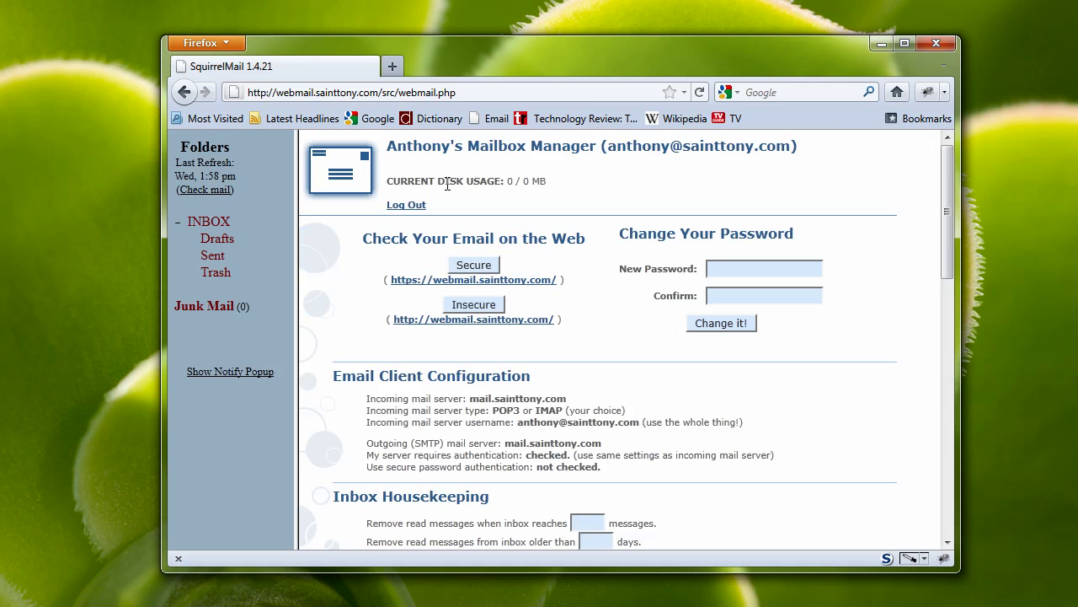
pyautogui.moveTo(941, 235); pyautogui.dragTo(958, 388)
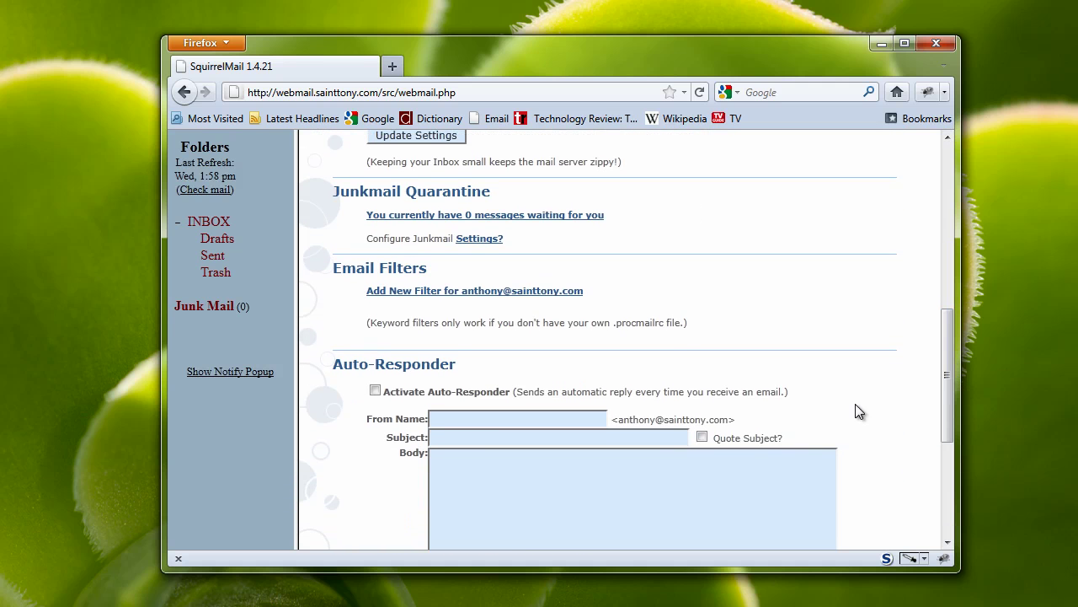
pyautogui.click(406, 291)
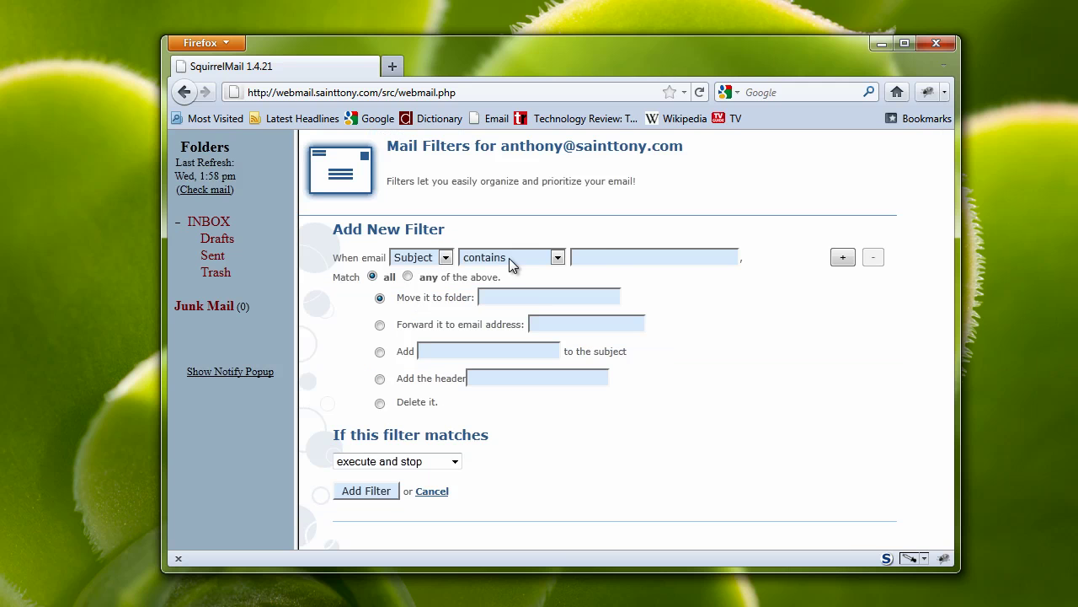
pyautogui.click(608, 258)
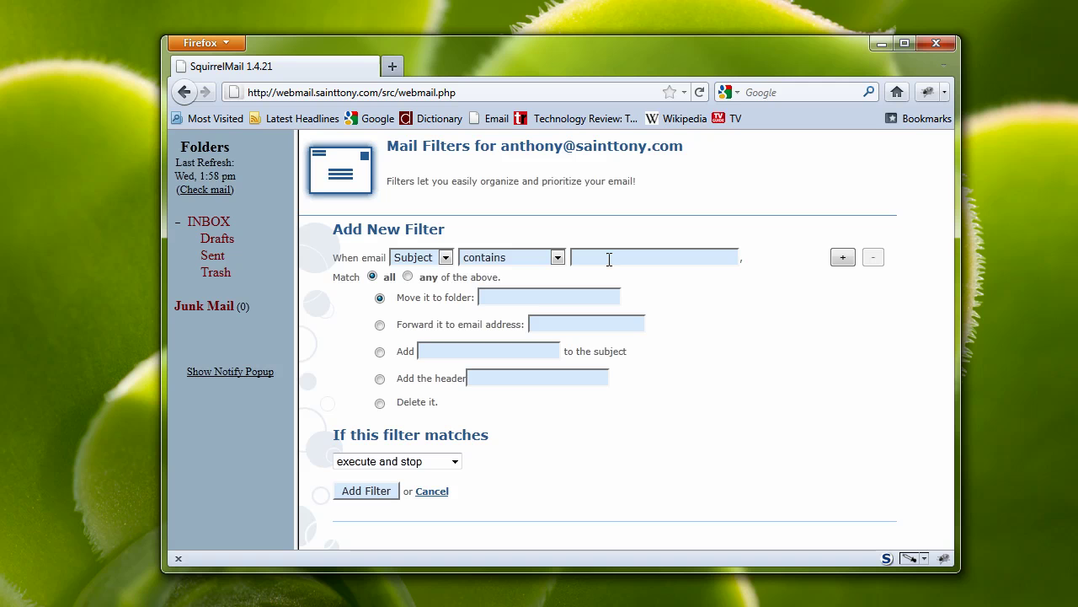
pyautogui.write('viag')
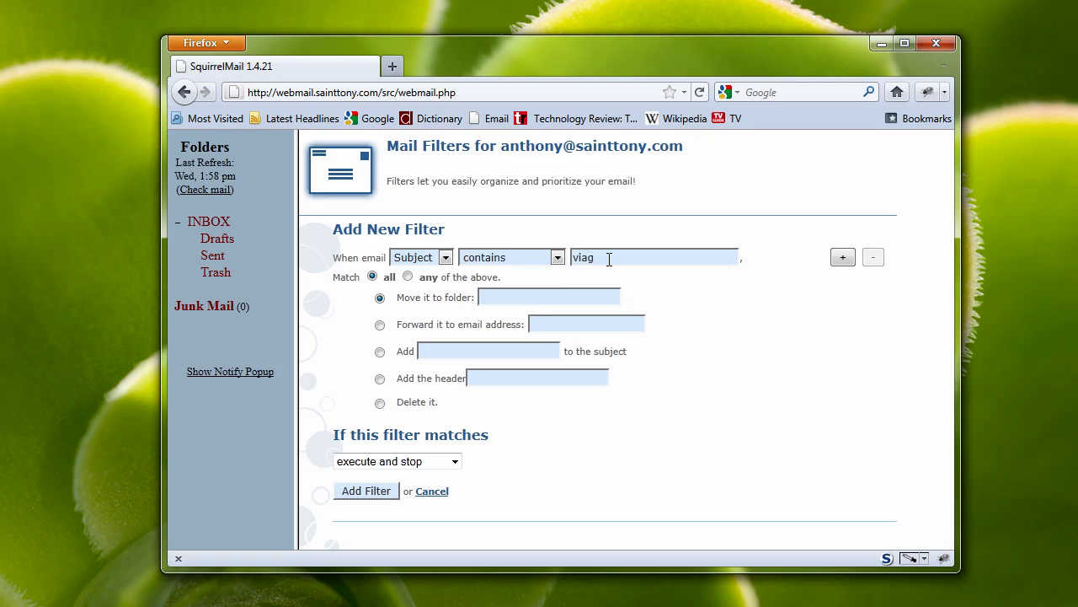
pyautogui.write('ra')
pyautogui.click(380, 402)
pyautogui.click(370, 490)
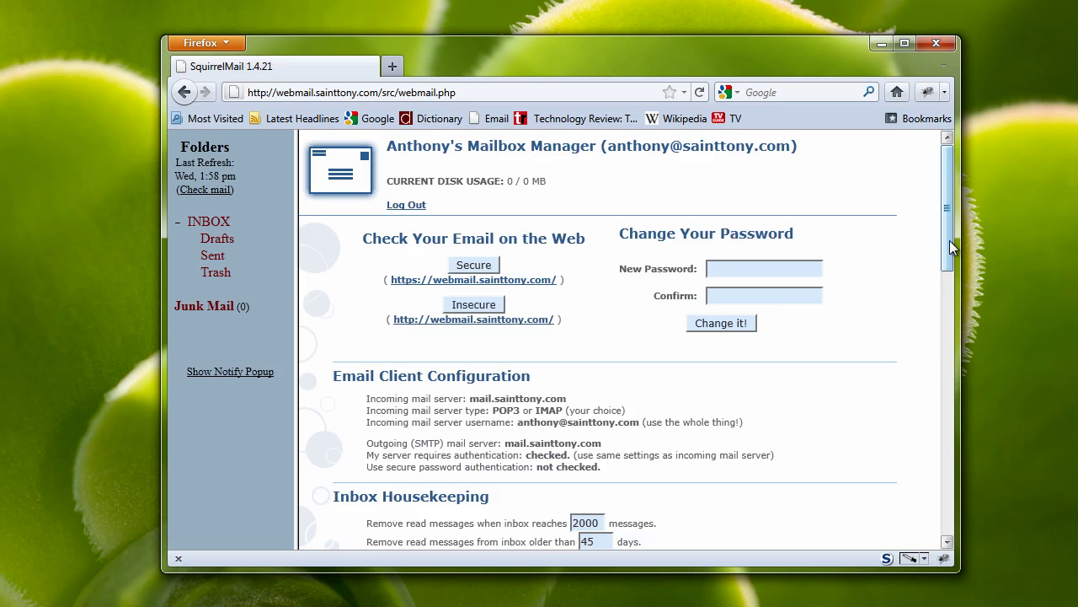
# - Edit the viagra filter so it checks the message Body instead of the Subject
pyautogui.moveTo(949, 240); pyautogui.dragTo(948, 382)
pyautogui.moveTo(390, 403); pyautogui.dragTo(718, 410)
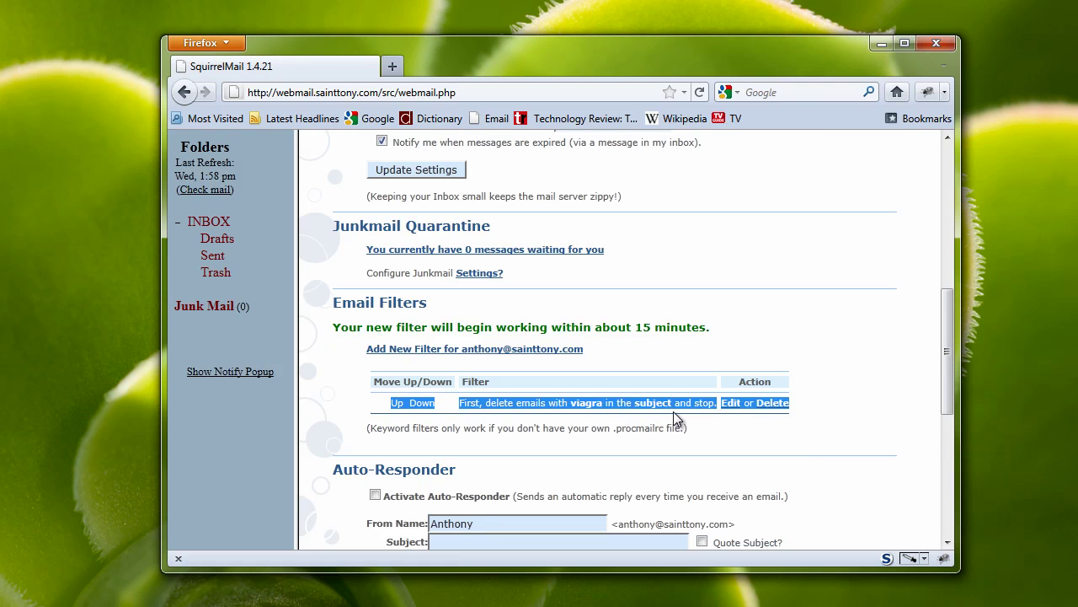
pyautogui.click(625, 401)
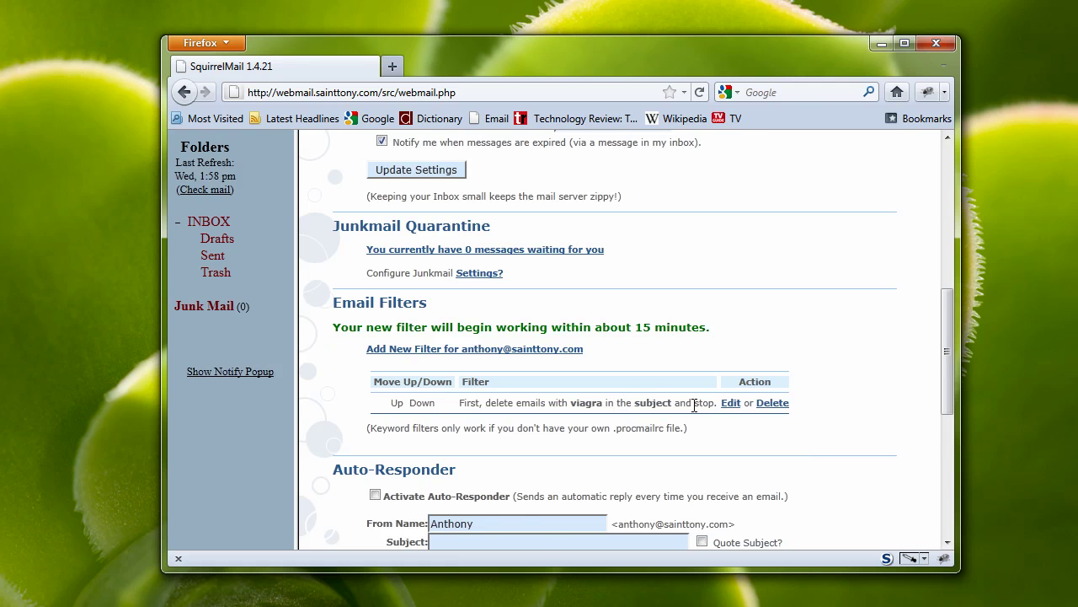
pyautogui.click(730, 404)
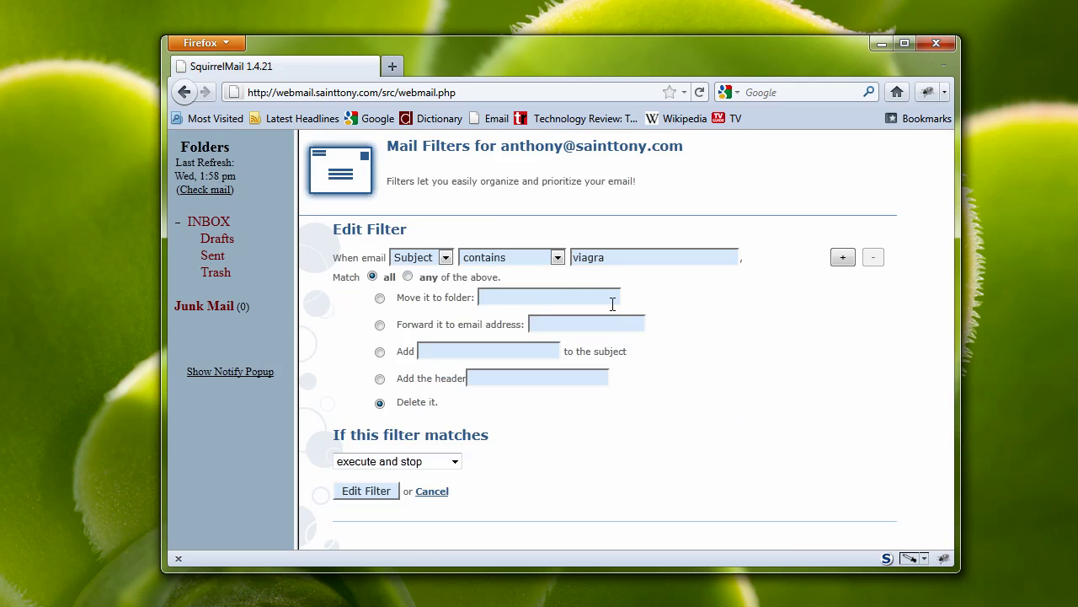
pyautogui.click(446, 260)
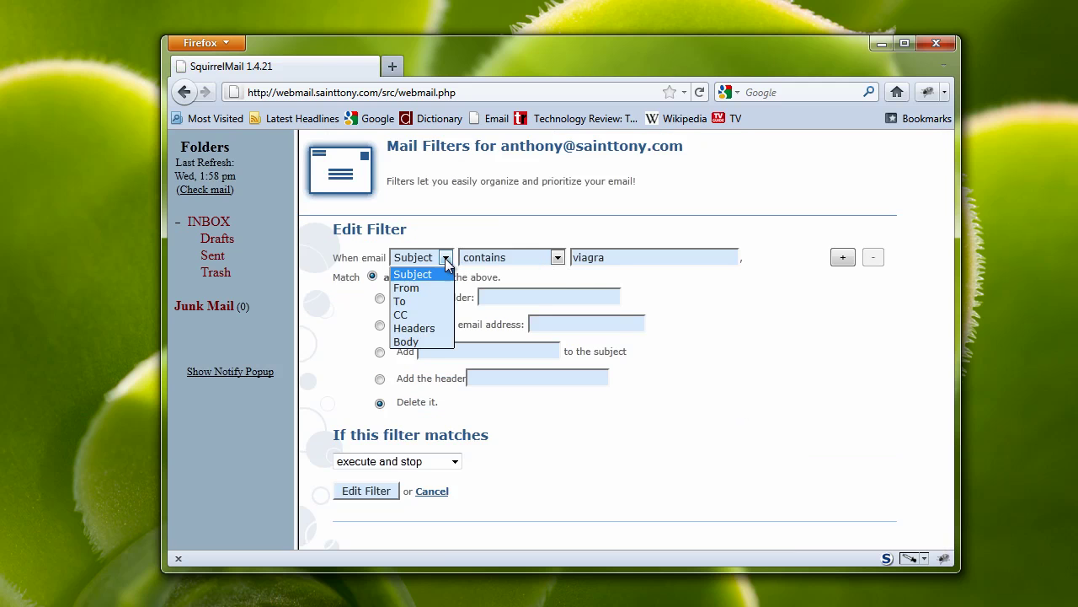
pyautogui.click(418, 342)
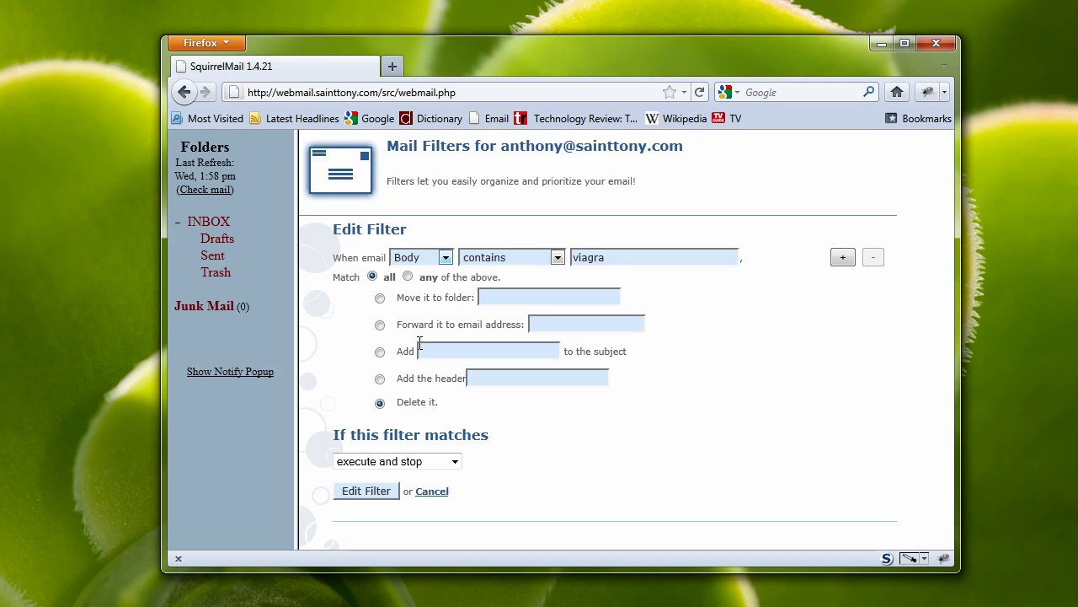
# - Add a second Body contains condition with the keyword 'metformin'
pyautogui.click(843, 257)
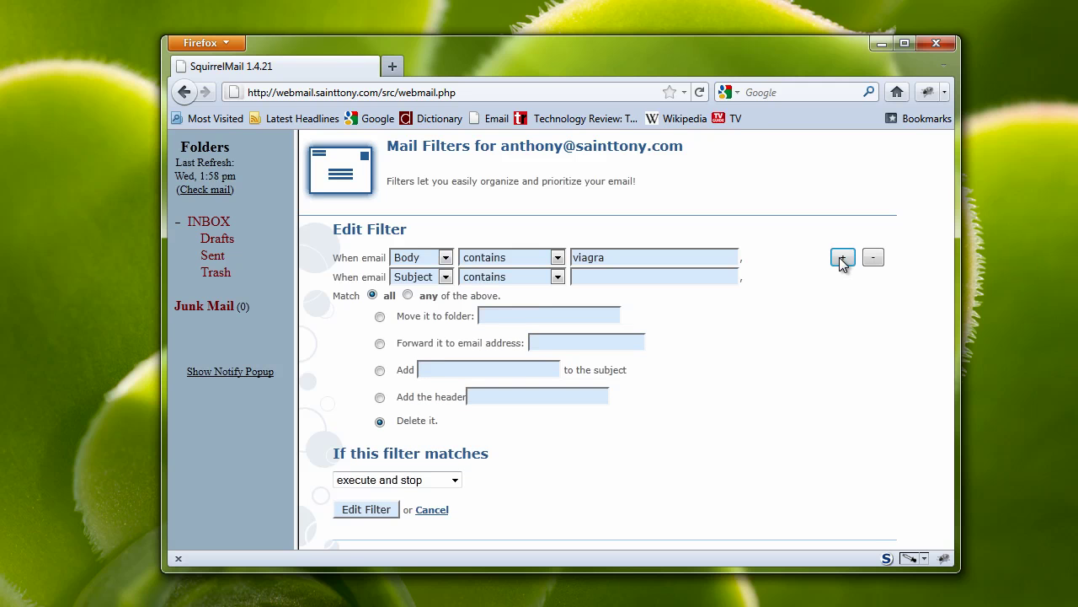
pyautogui.click(449, 278)
pyautogui.click(415, 359)
pyautogui.click(600, 276)
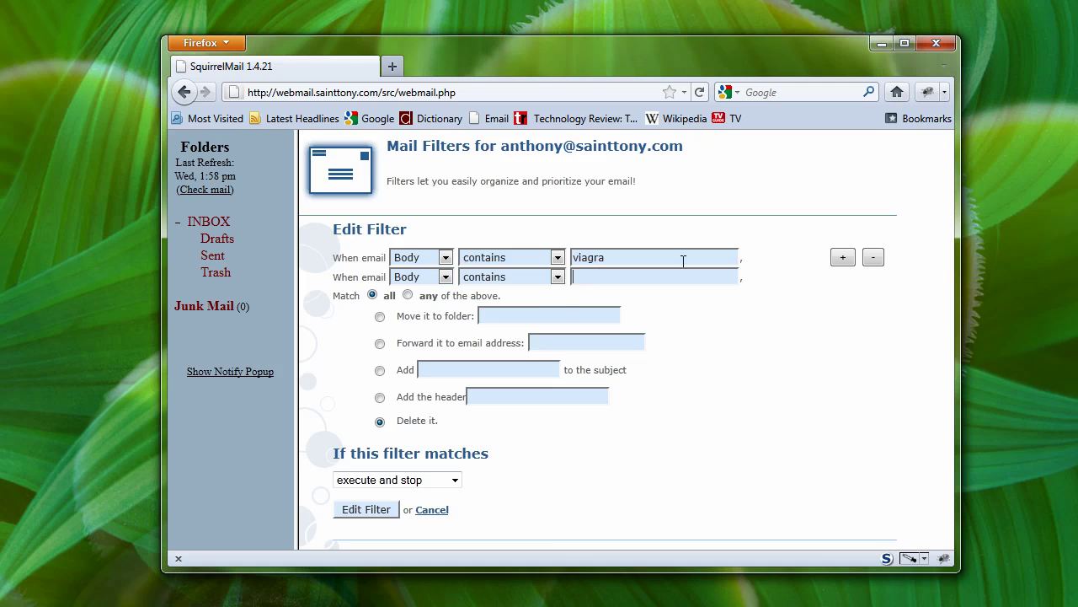
pyautogui.write('met')
pyautogui.write('formi')
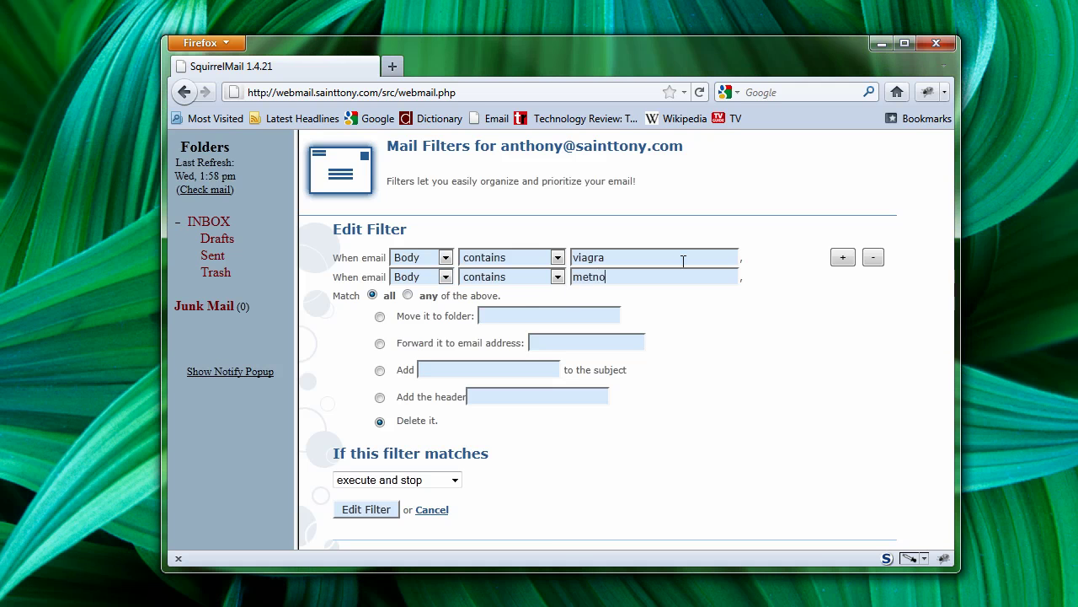
pyautogui.write('n')
# - Save the viagra/metformin delete filter and reopen it for editing
pyautogui.click(374, 510)
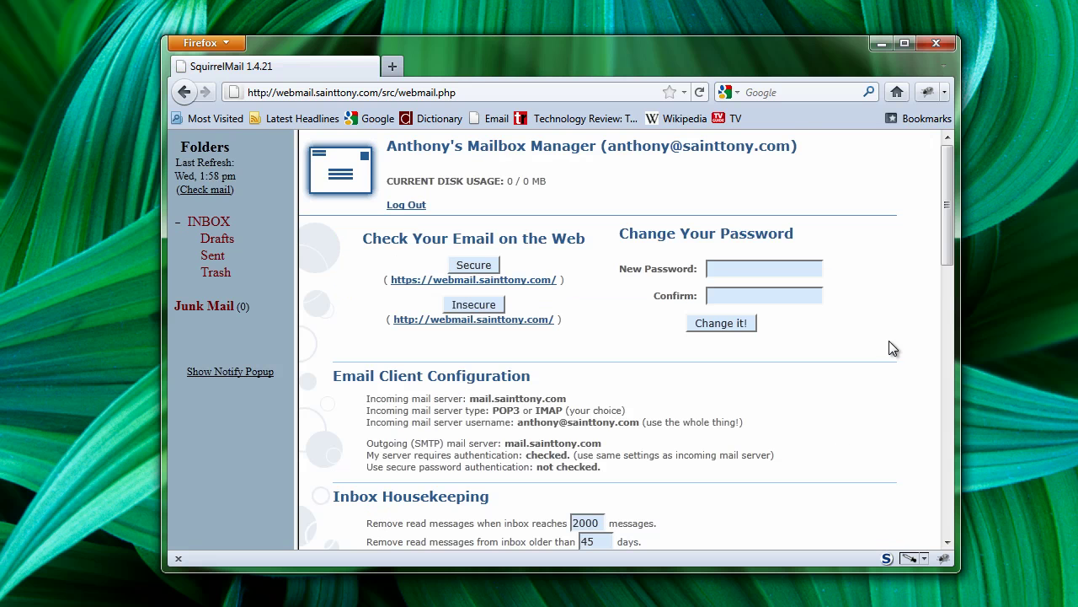
pyautogui.moveTo(943, 241); pyautogui.dragTo(957, 419)
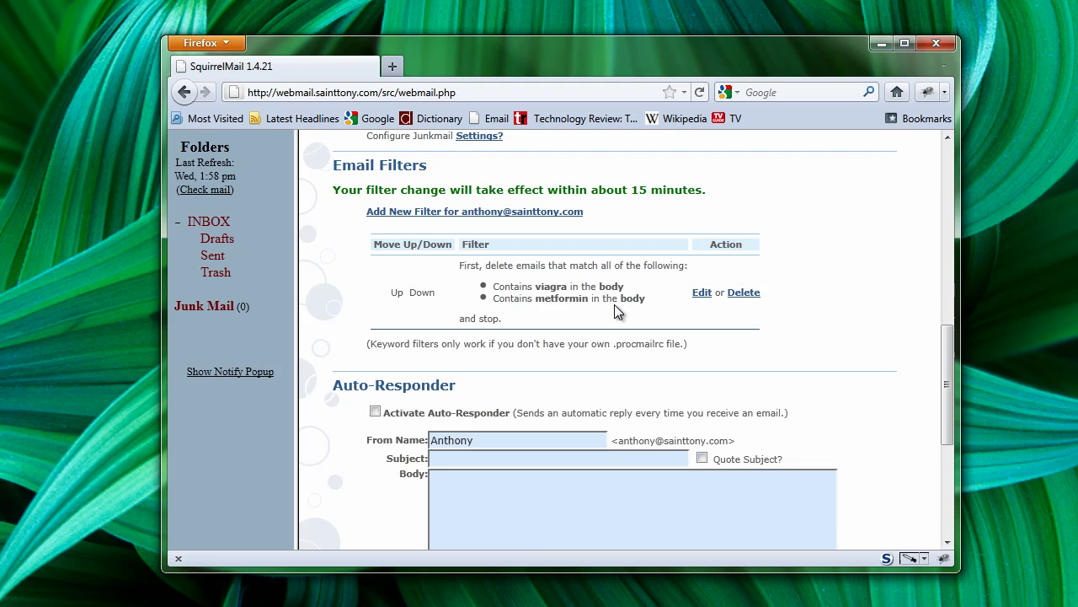
pyautogui.click(696, 293)
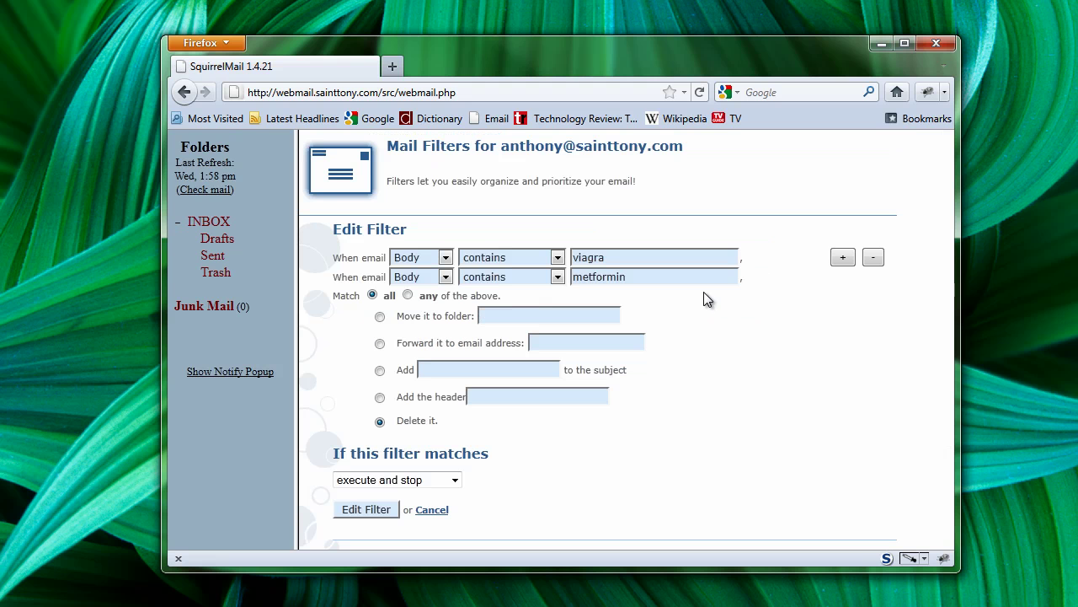
# - Add Body conditions for russbabes.ru, ukrusdating.ru and rolexstoregold.ru, then save the filter
pyautogui.click(842, 257)
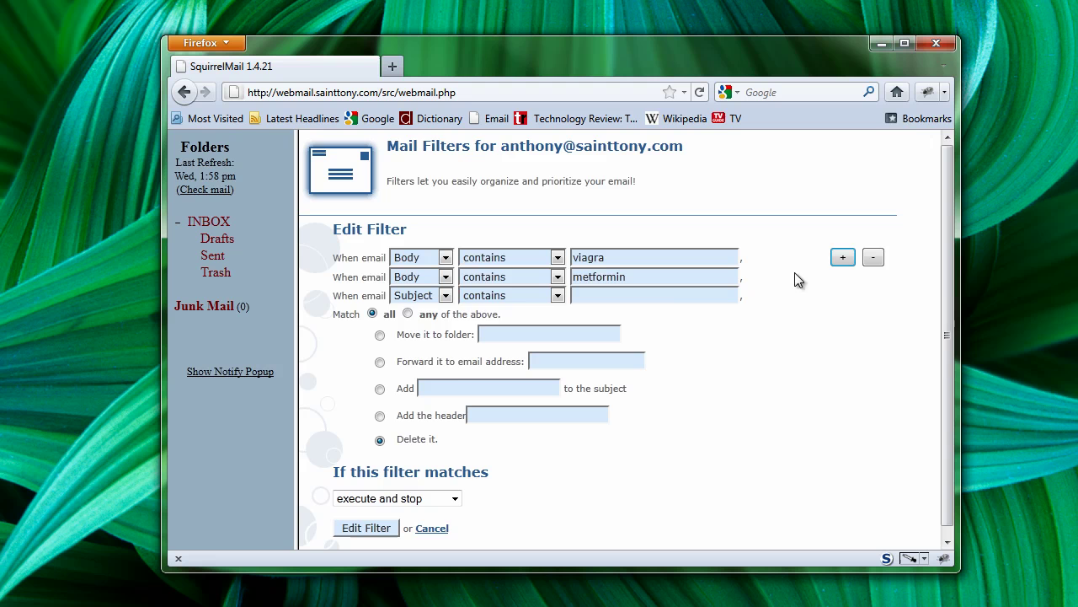
pyautogui.click(444, 295)
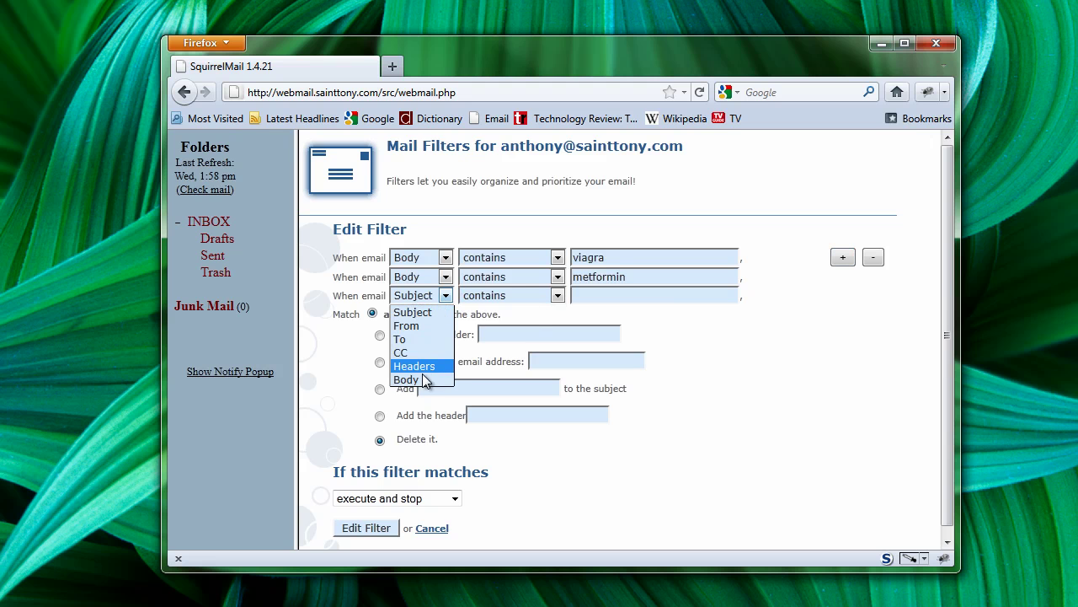
pyautogui.click(413, 383)
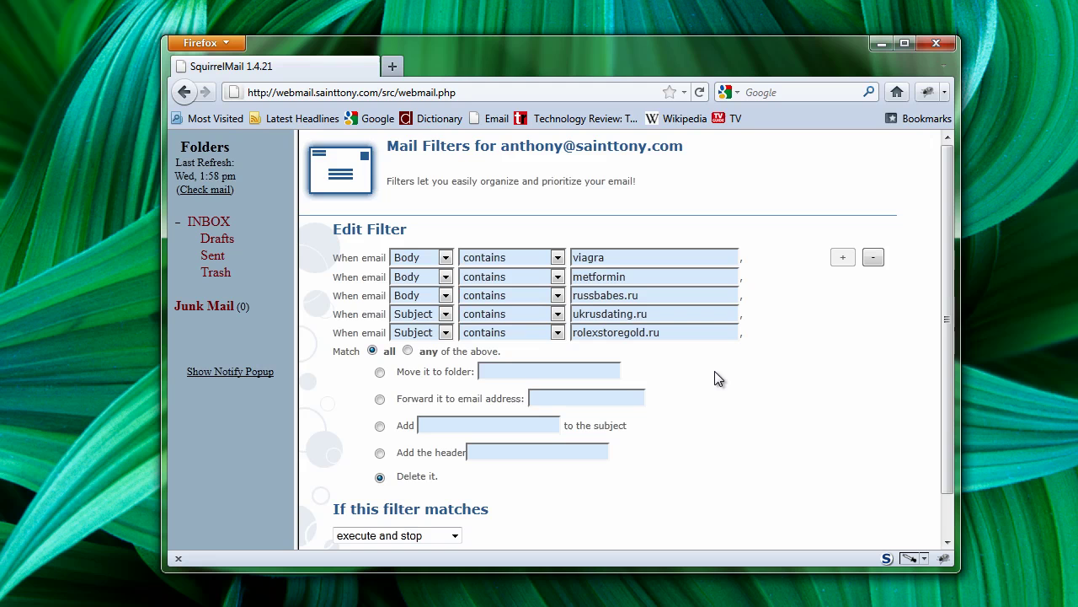
pyautogui.click(445, 314)
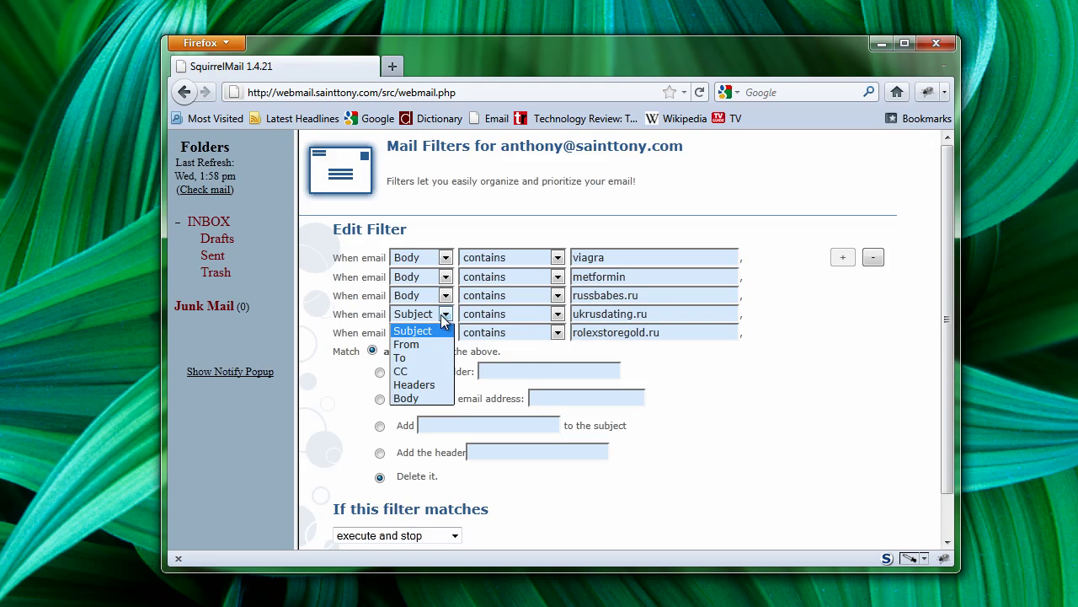
pyautogui.click(419, 398)
pyautogui.click(446, 332)
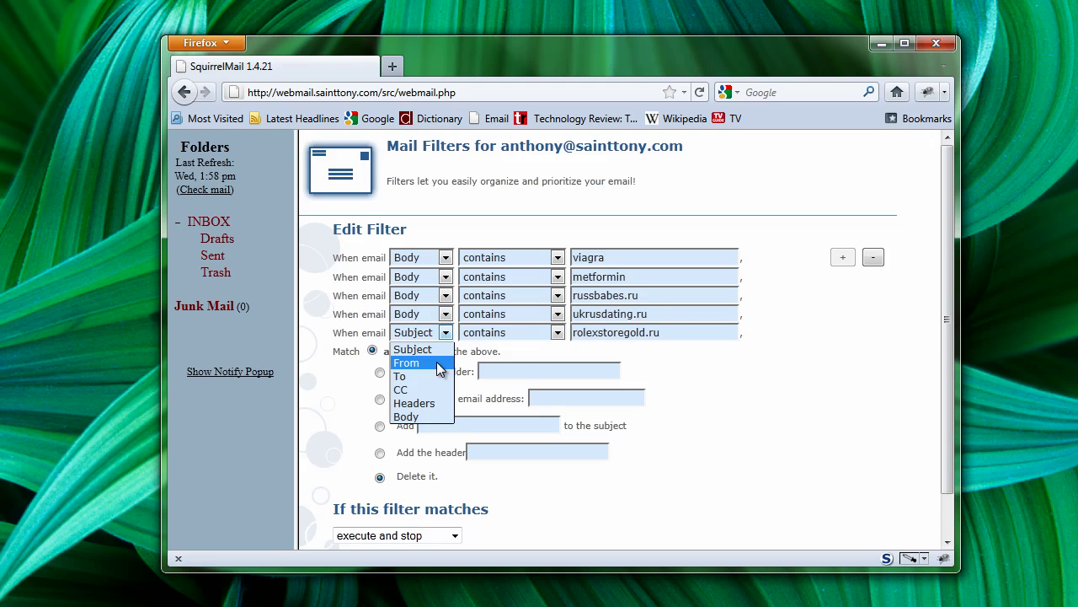
pyautogui.click(425, 418)
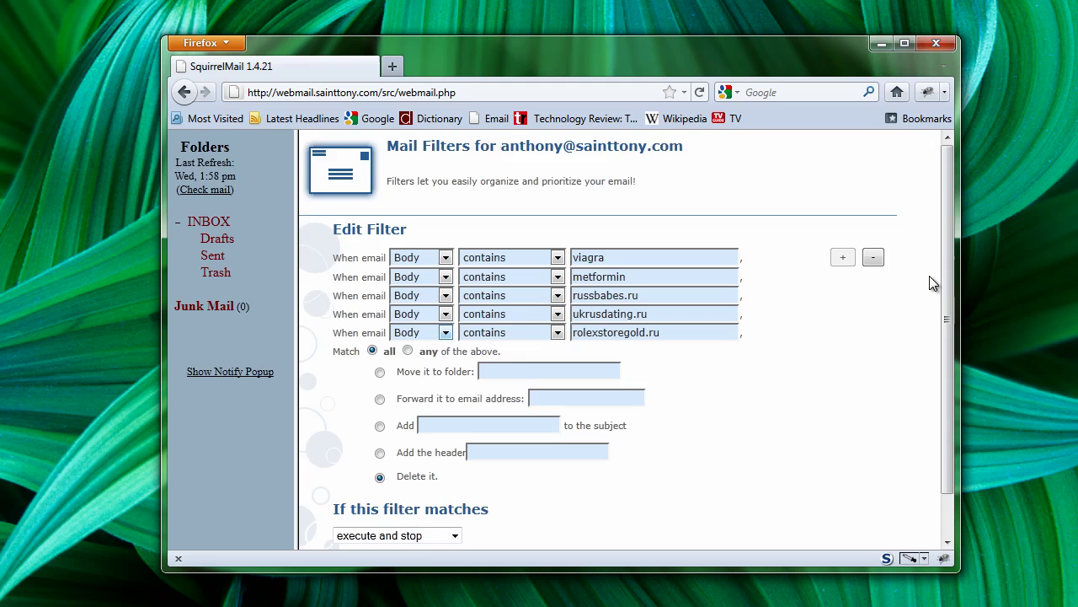
pyautogui.scroll(-1, 942, 271)
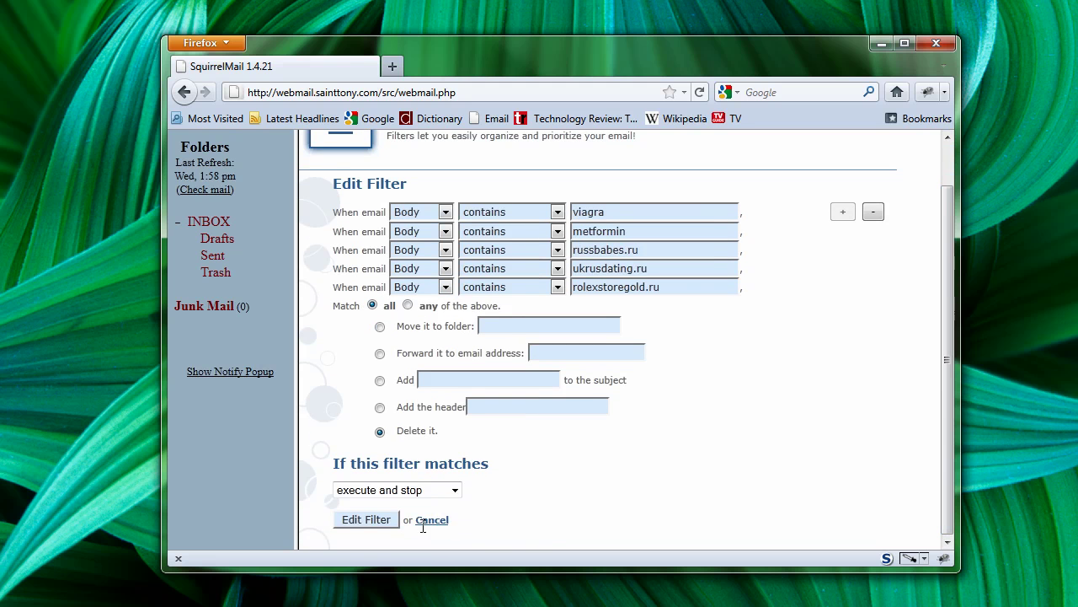
pyautogui.click(362, 519)
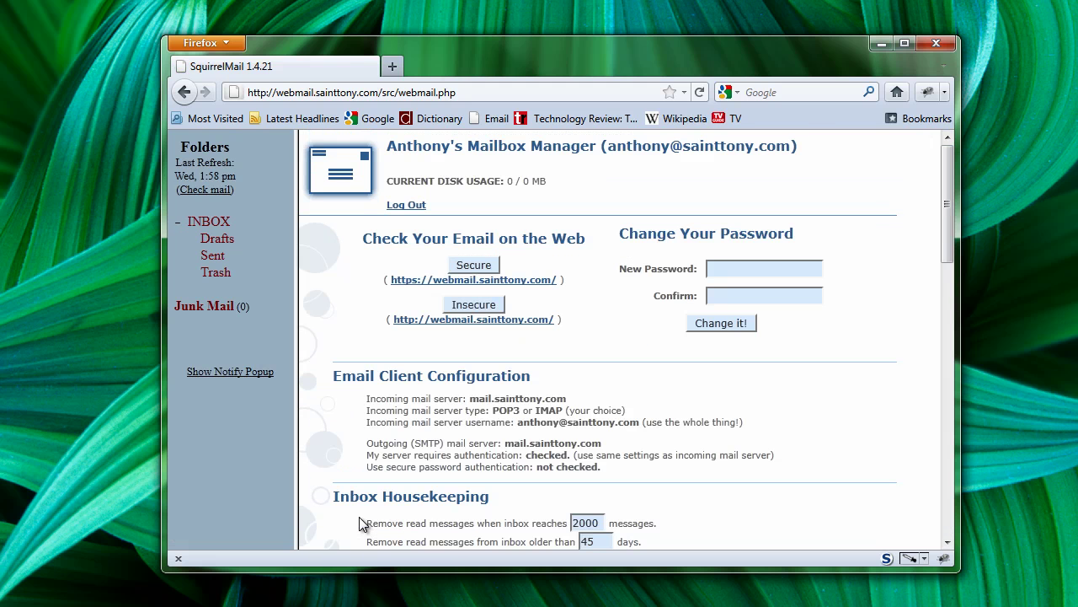
pyautogui.moveTo(945, 242); pyautogui.dragTo(952, 392)
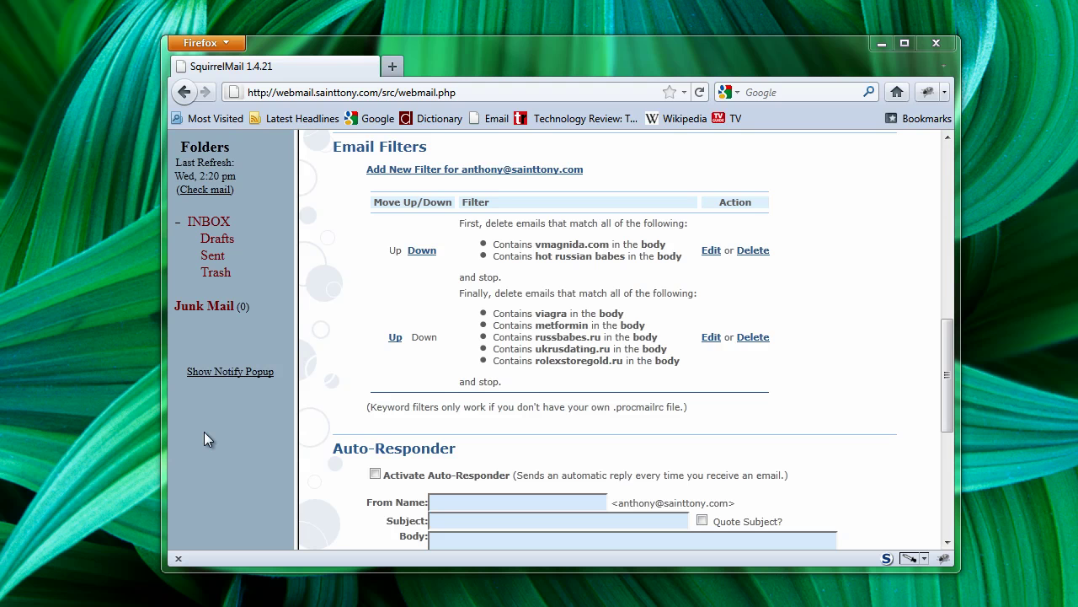
pyautogui.click(203, 230)
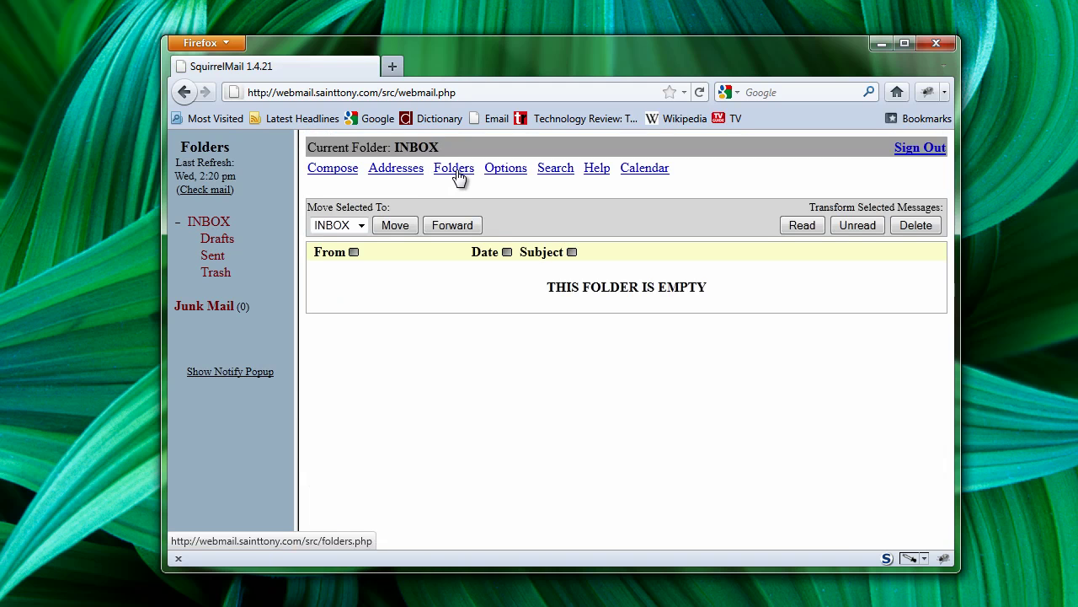
pyautogui.click(458, 172)
pyautogui.click(595, 284)
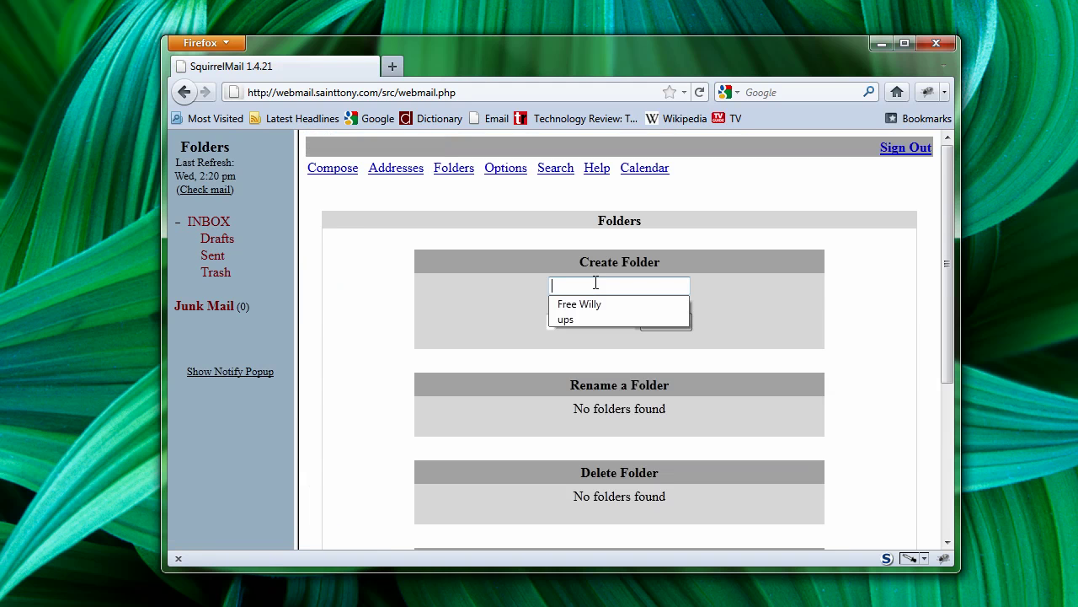
pyautogui.click(597, 304)
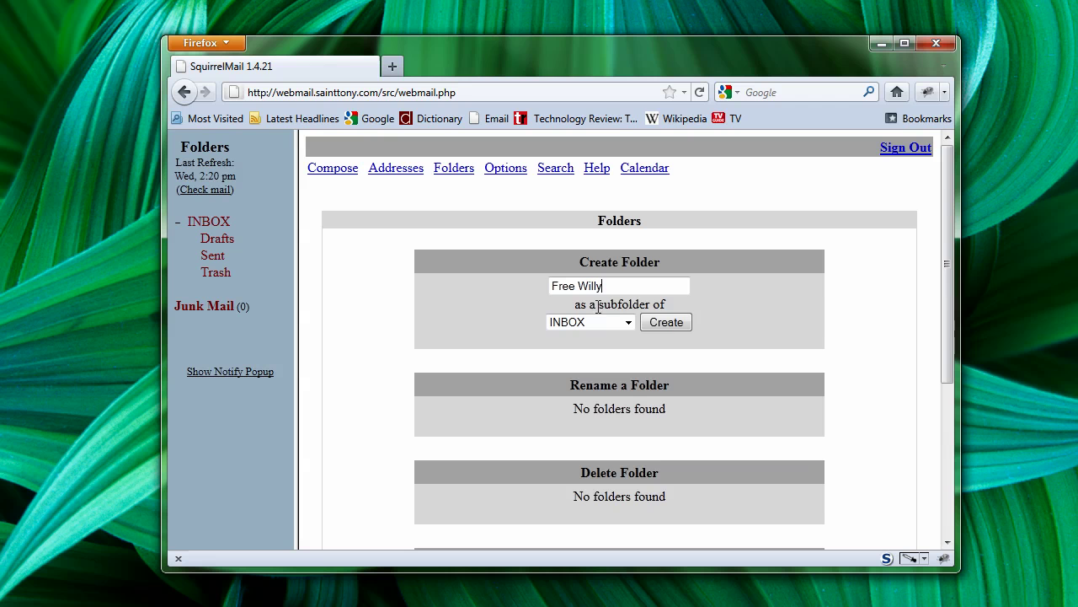
pyautogui.click(665, 323)
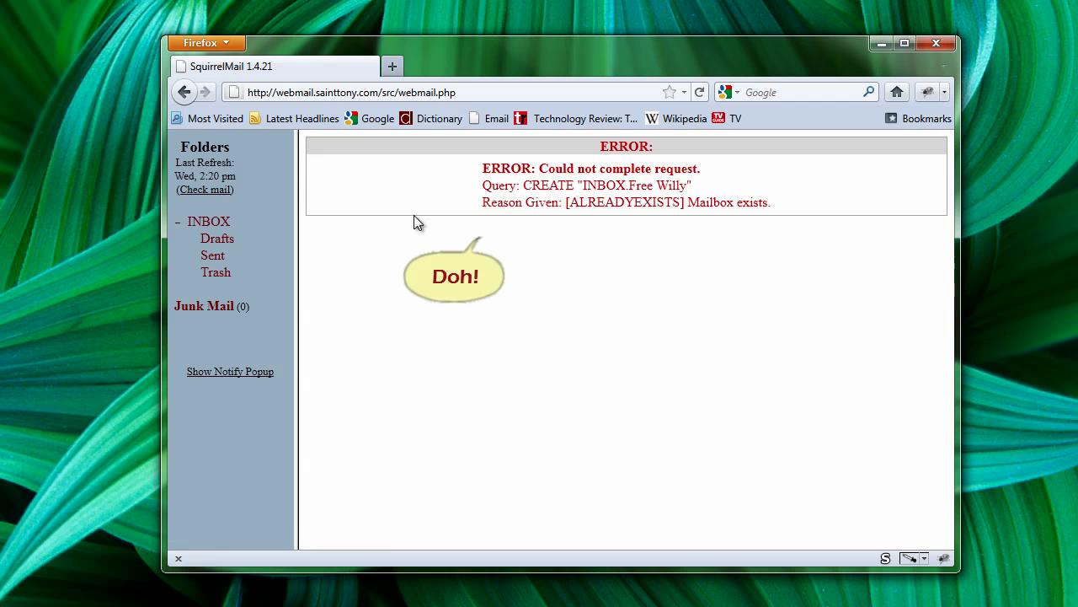
pyautogui.click(183, 92)
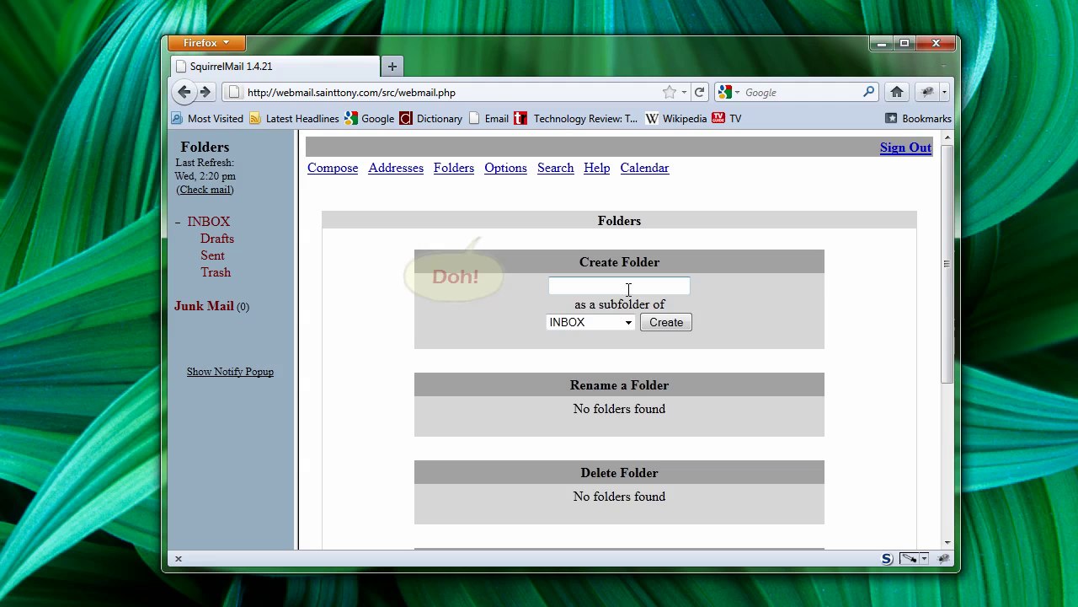
pyautogui.click(612, 287)
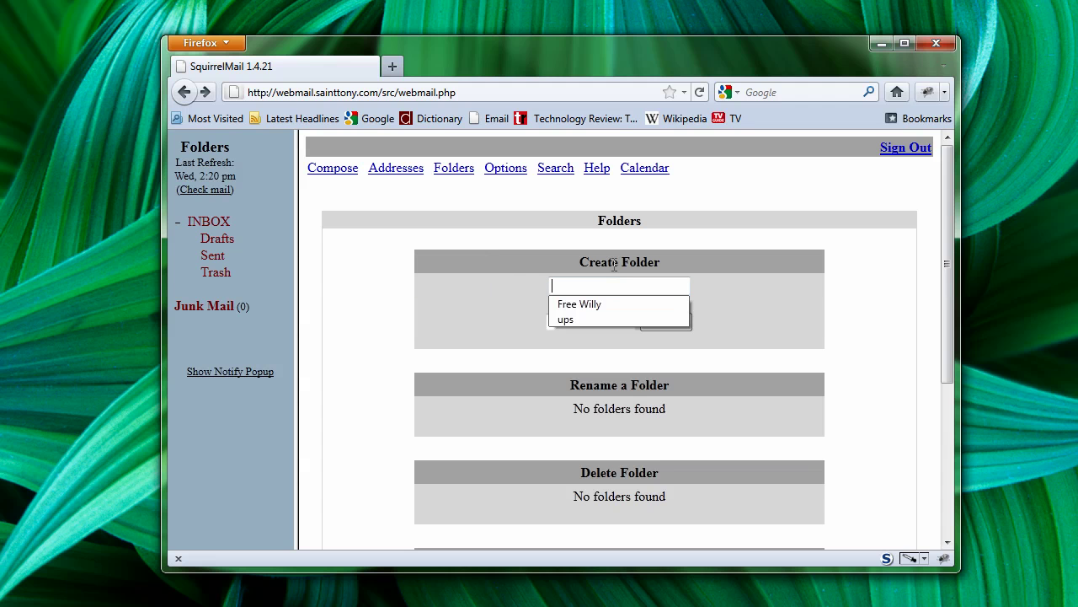
pyautogui.write('Free_Willy')
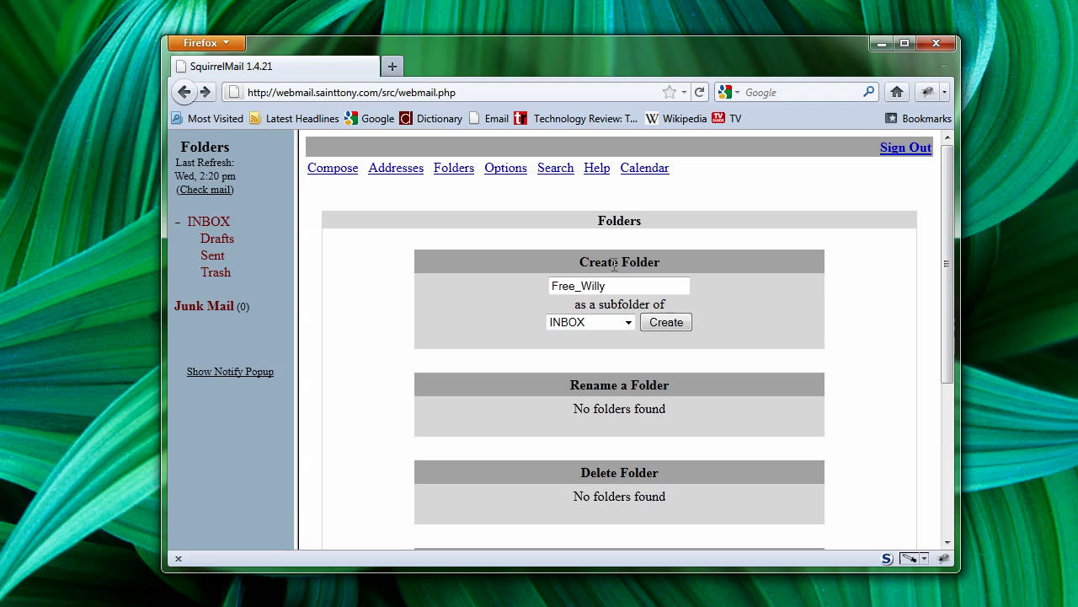
pyautogui.click(660, 321)
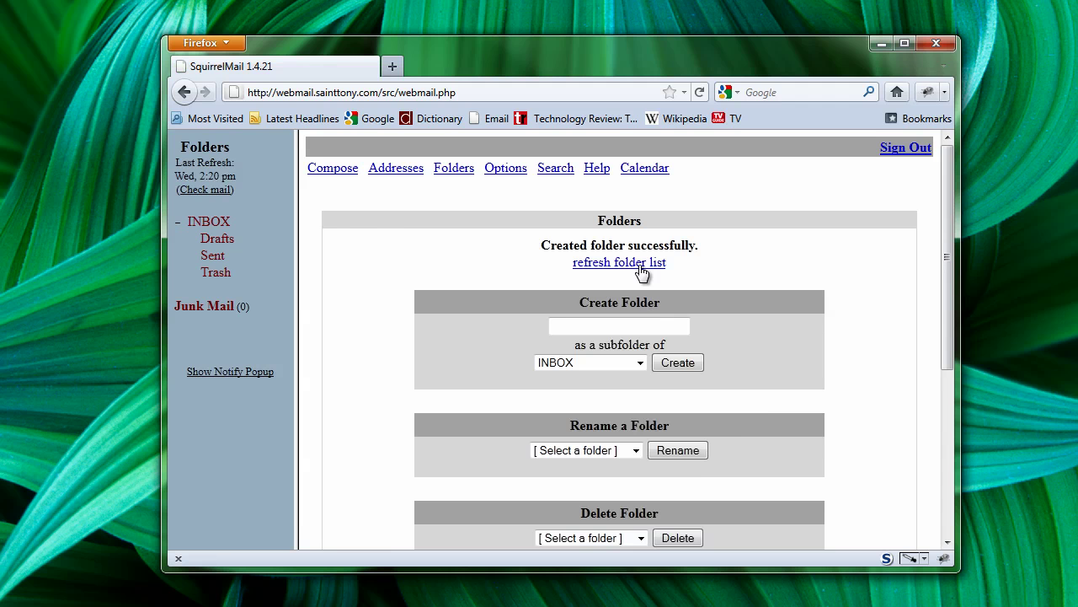
pyautogui.click(642, 265)
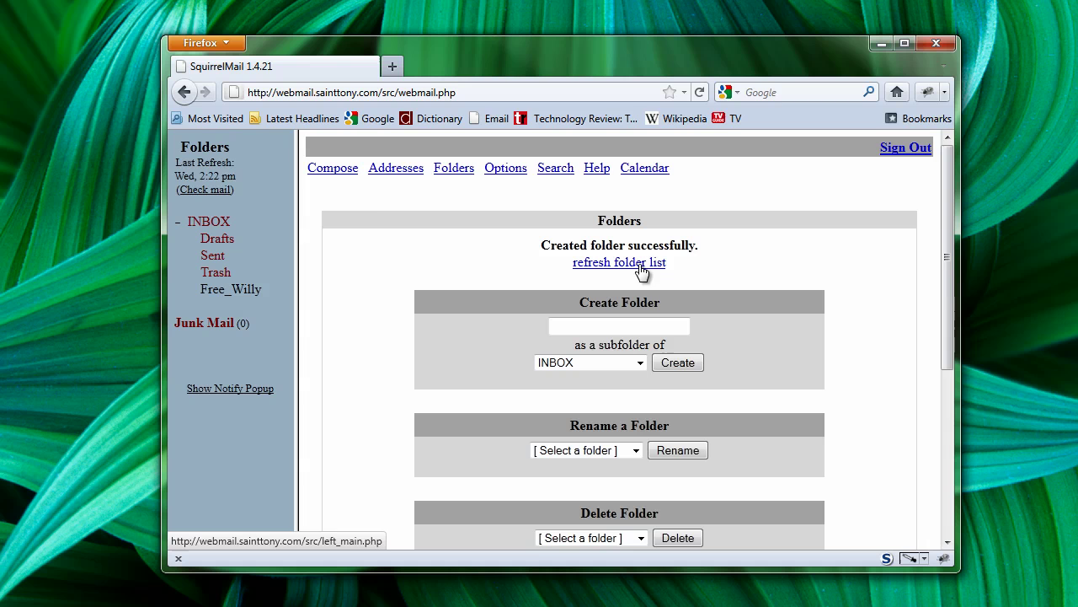
pyautogui.moveTo(198, 289); pyautogui.dragTo(262, 301)
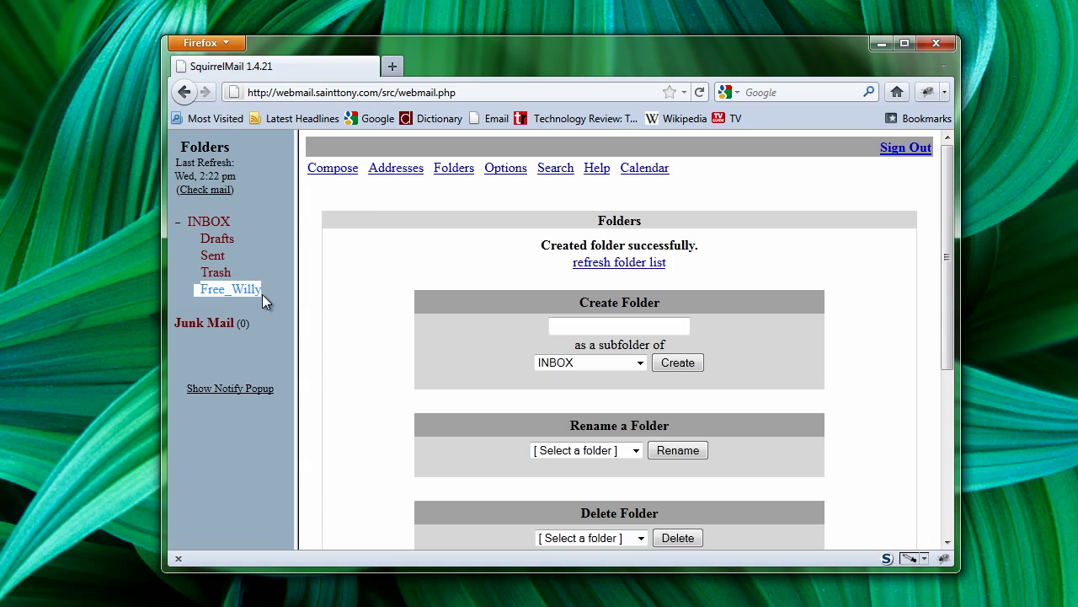
pyautogui.click(271, 293)
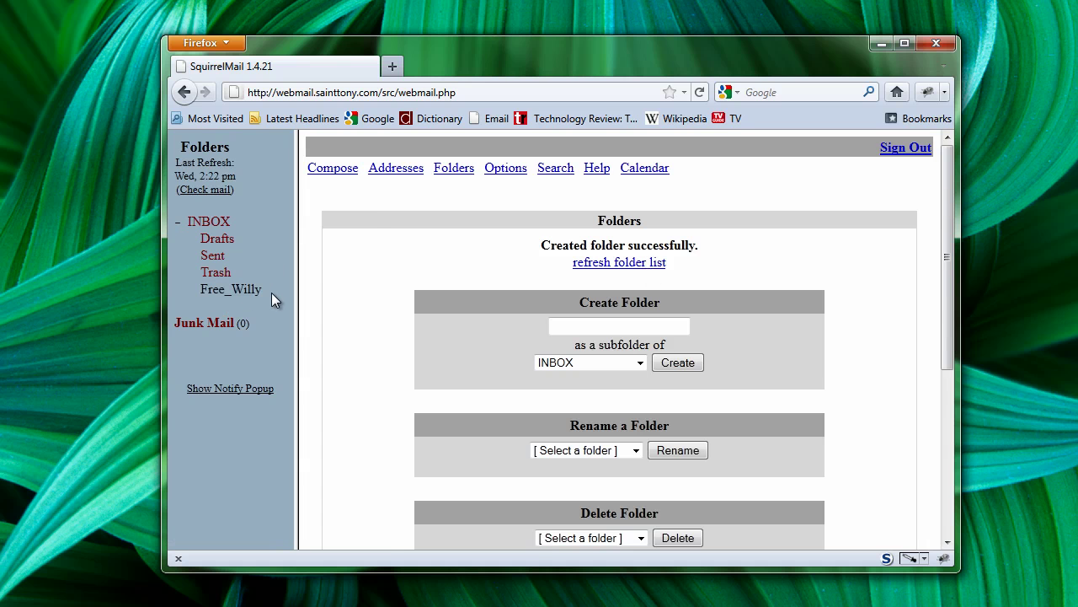
# - Start a new filter matching Subject contains '[Free Willy]'
pyautogui.click(218, 327)
pyautogui.click(444, 181)
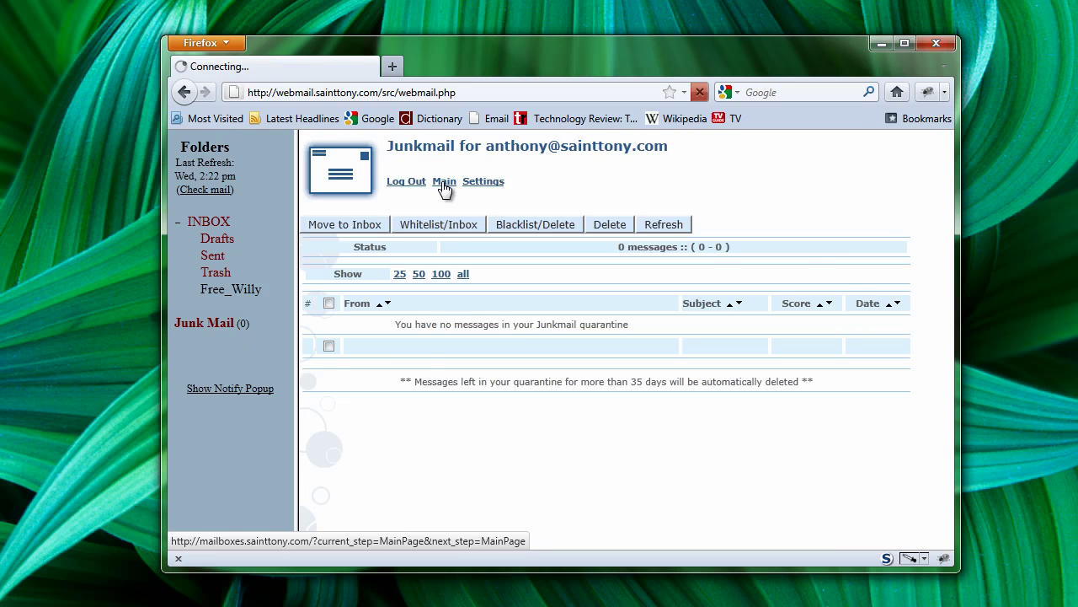
pyautogui.moveTo(947, 198); pyautogui.dragTo(945, 365)
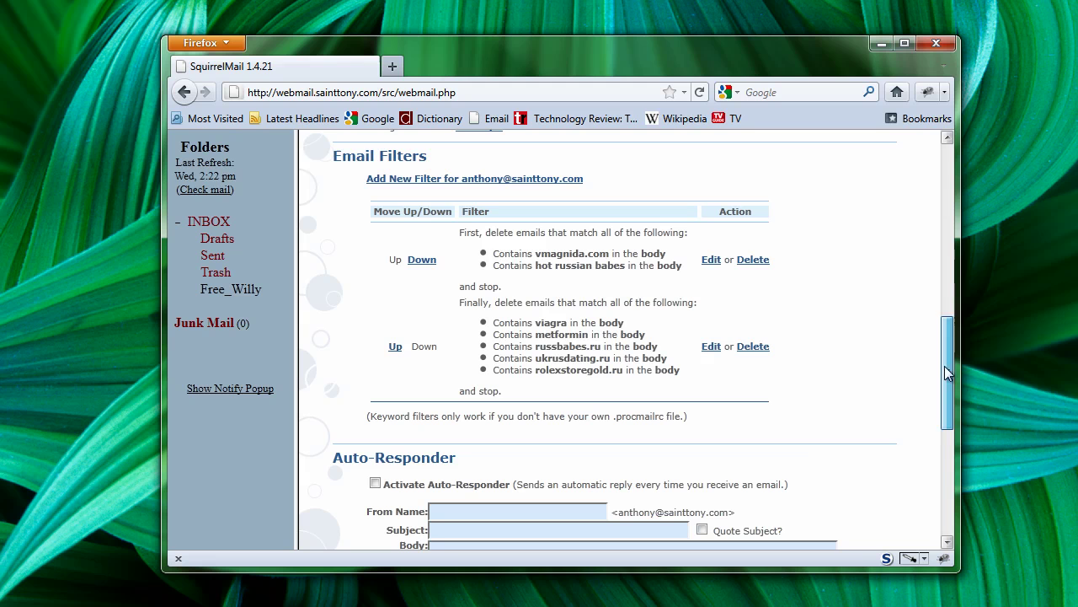
pyautogui.click(447, 179)
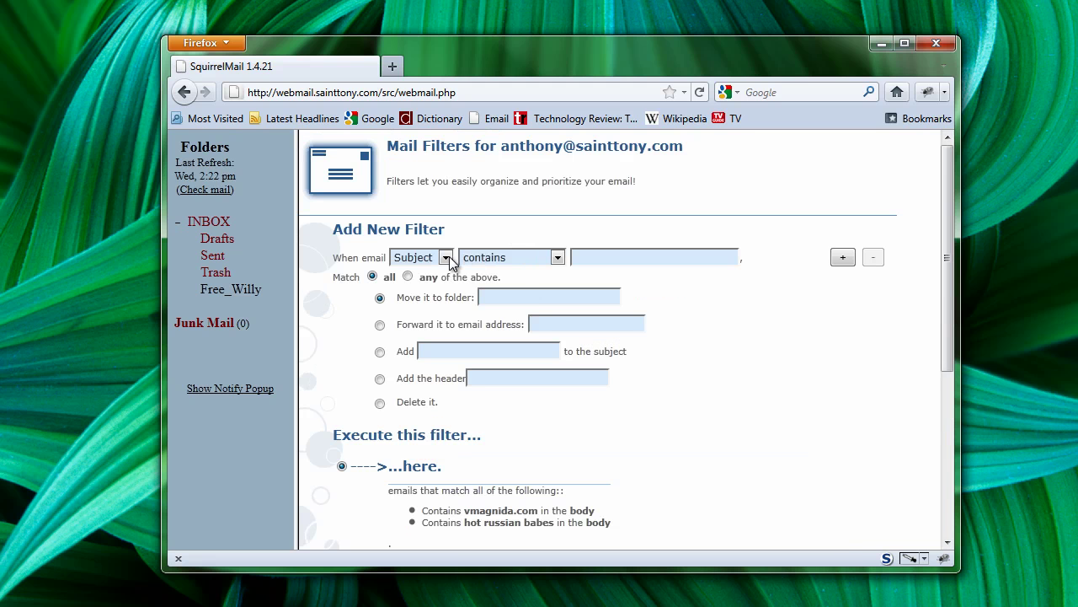
pyautogui.click(604, 260)
pyautogui.write('[F')
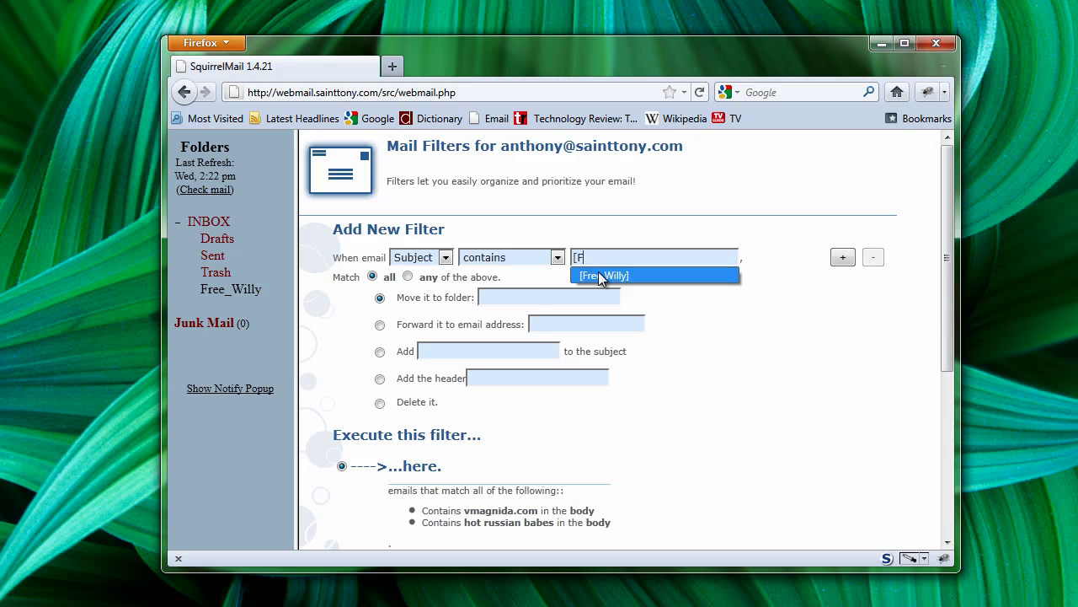
pyautogui.click(600, 274)
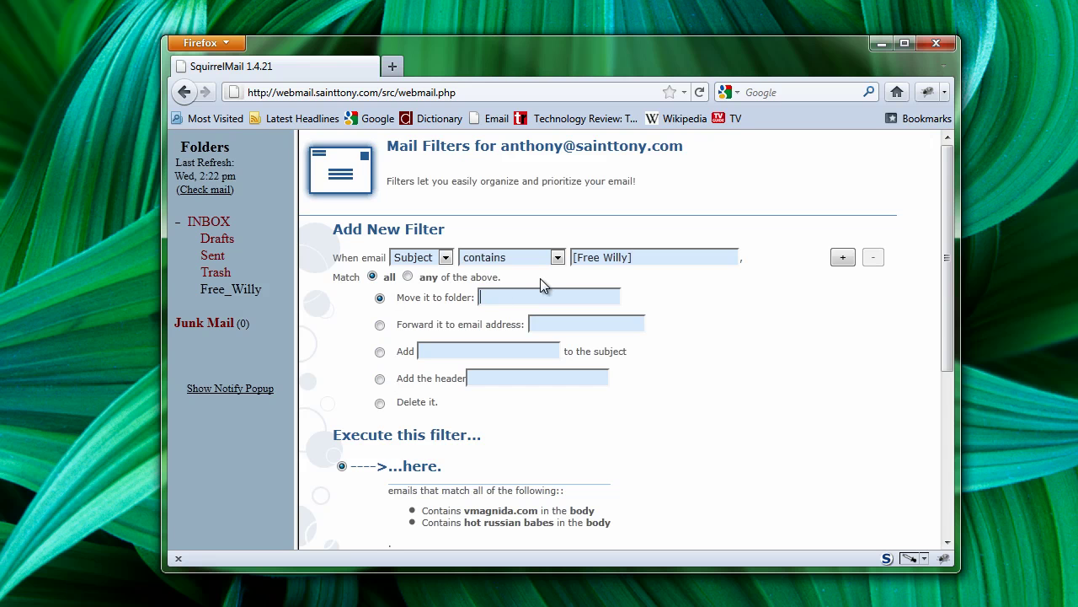
# - Set the move-to folder to Free_Willy and save the filter
pyautogui.moveTo(199, 288); pyautogui.dragTo(247, 296)
pyautogui.hotkey('ctrl', 'c')
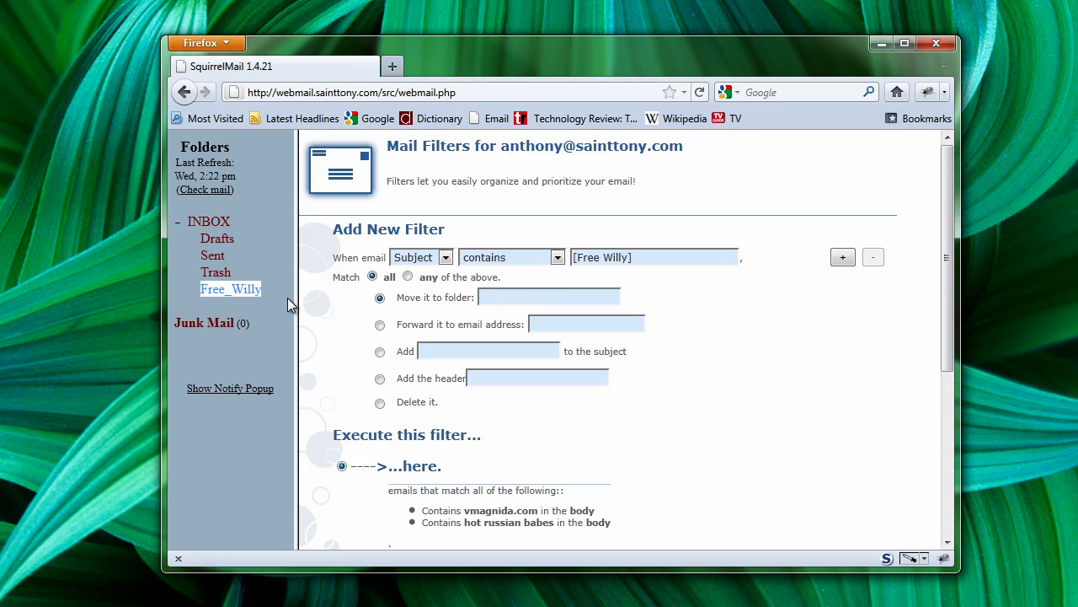
pyautogui.click(500, 296)
pyautogui.hotkey('ctrl', 'v')
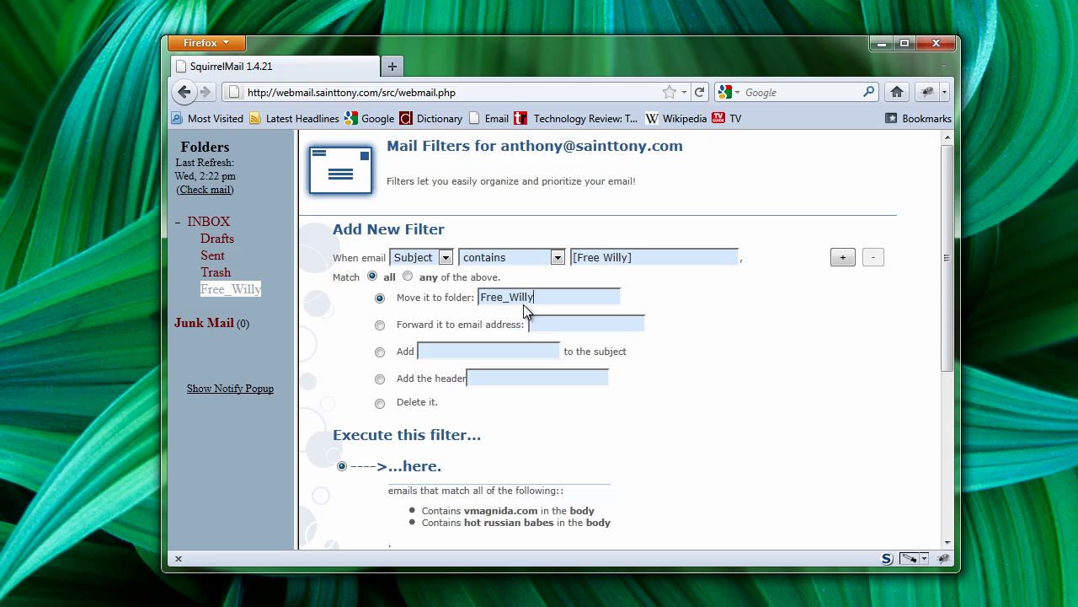
pyautogui.moveTo(944, 286); pyautogui.dragTo(937, 461)
pyautogui.click(358, 517)
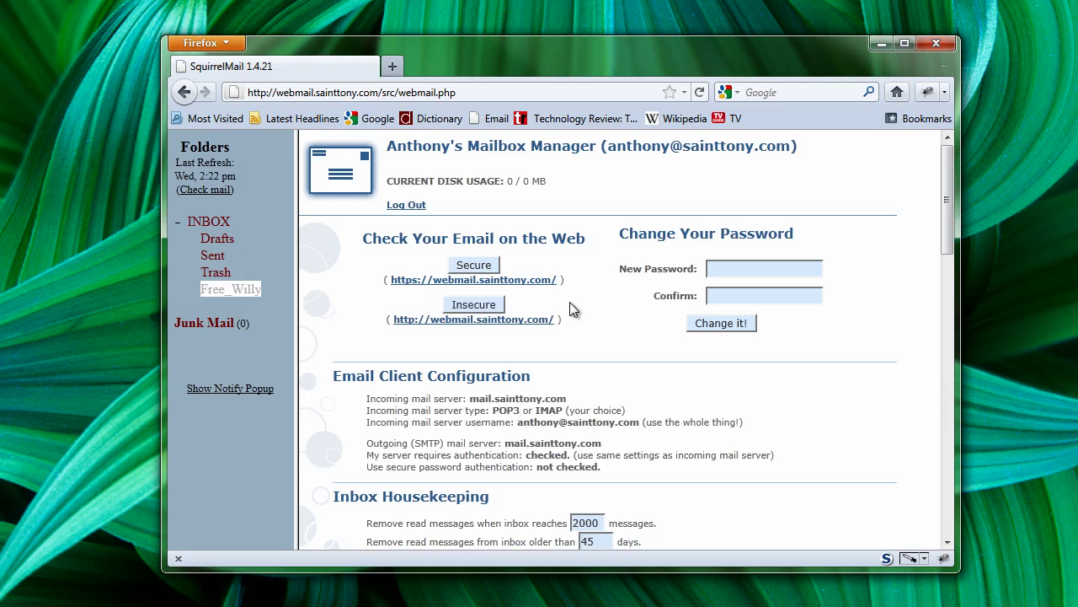
# - Confirm the Free Willy filter tops the list, then check the Free_Willy folder is empty
pyautogui.moveTo(944, 233); pyautogui.dragTo(958, 370)
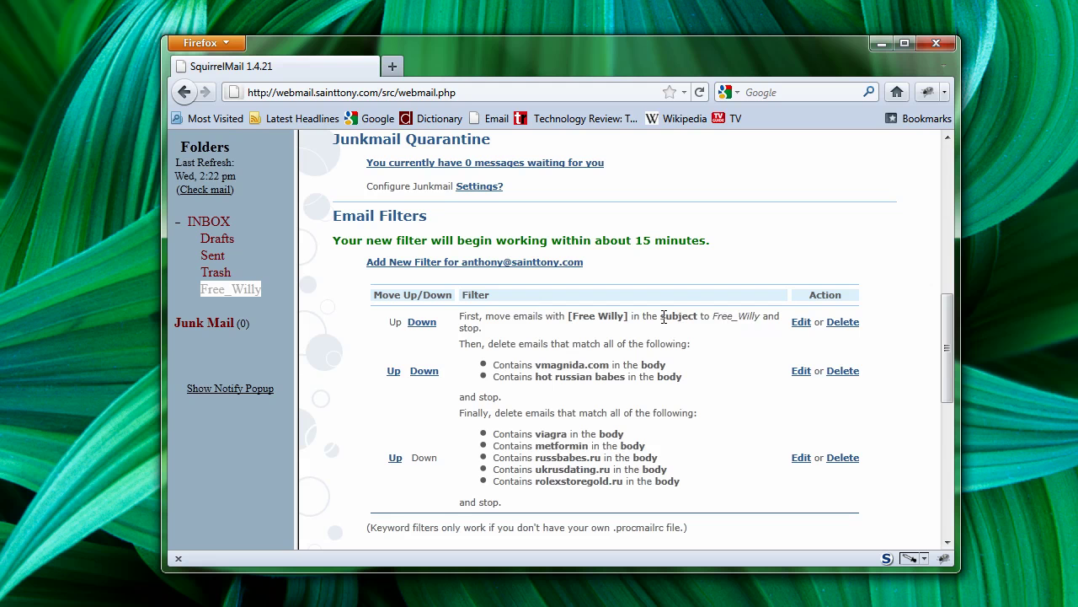
pyautogui.click(231, 289)
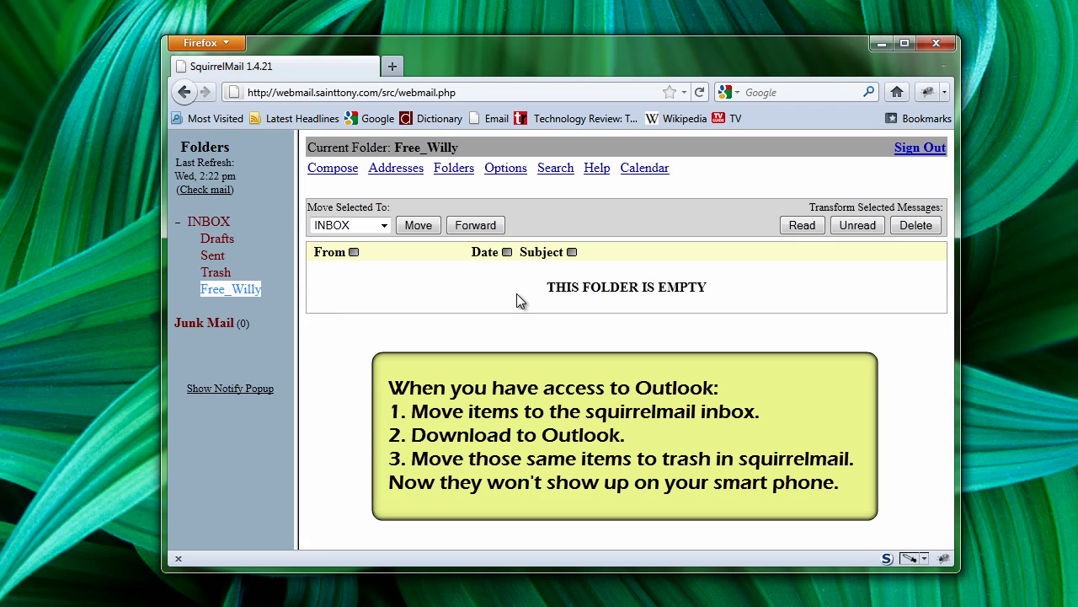
pyautogui.moveTo(463, 288); pyautogui.dragTo(730, 293)
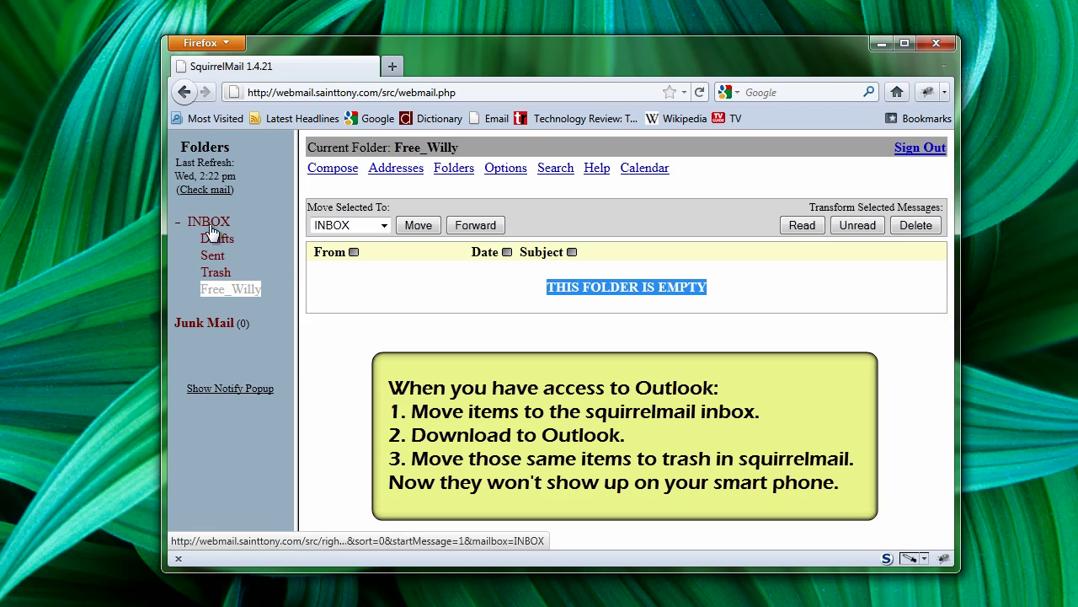
pyautogui.click(433, 295)
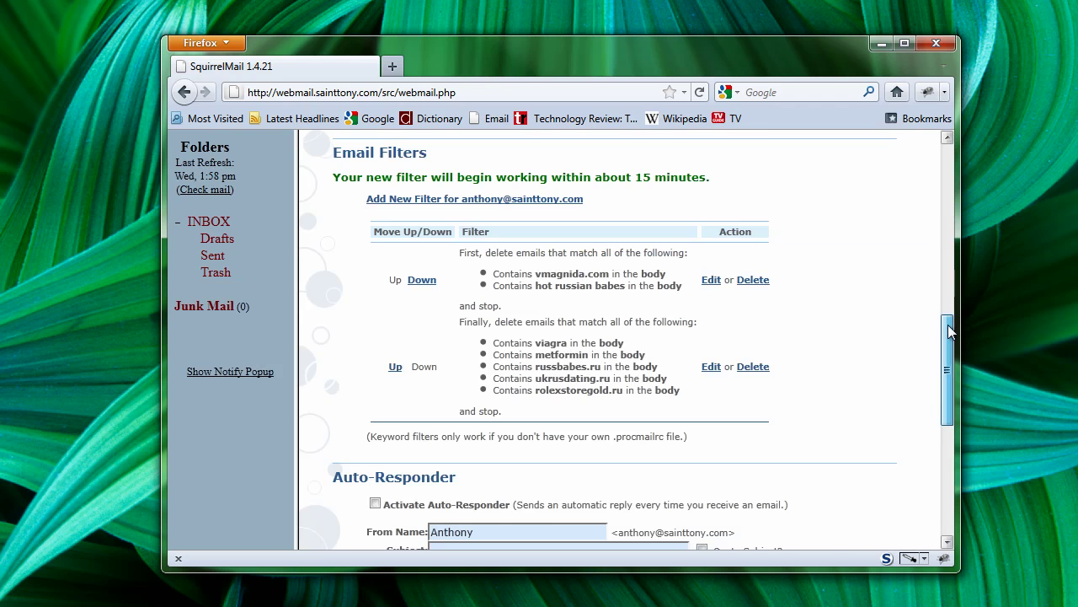
# - Activate the auto-responder with subject 'Out of Pocket Until Tuesday July 5' and save it
pyautogui.moveTo(952, 333); pyautogui.dragTo(954, 414)
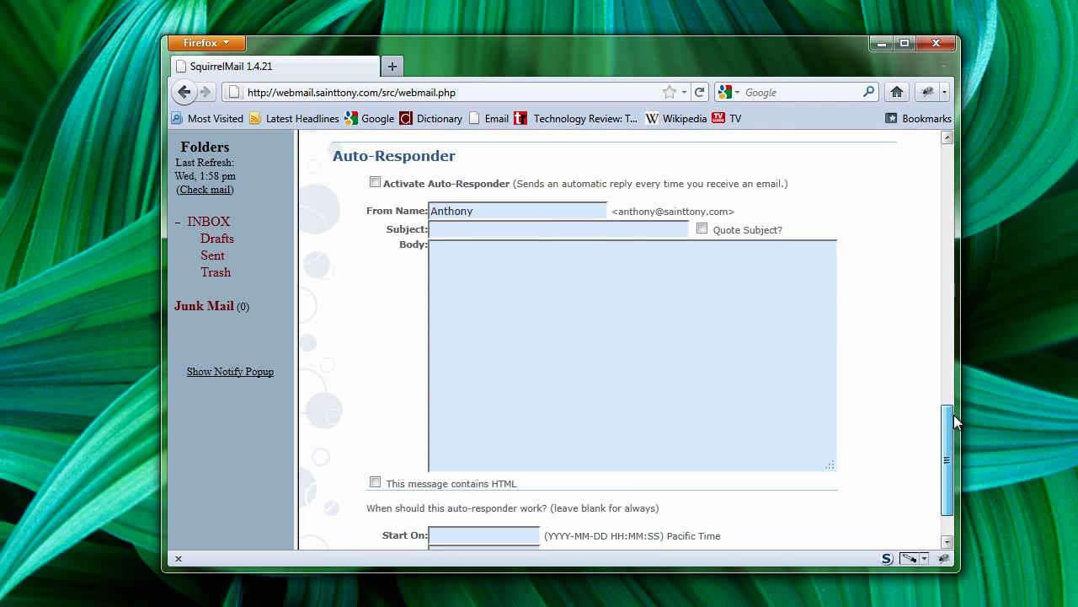
pyautogui.click(375, 182)
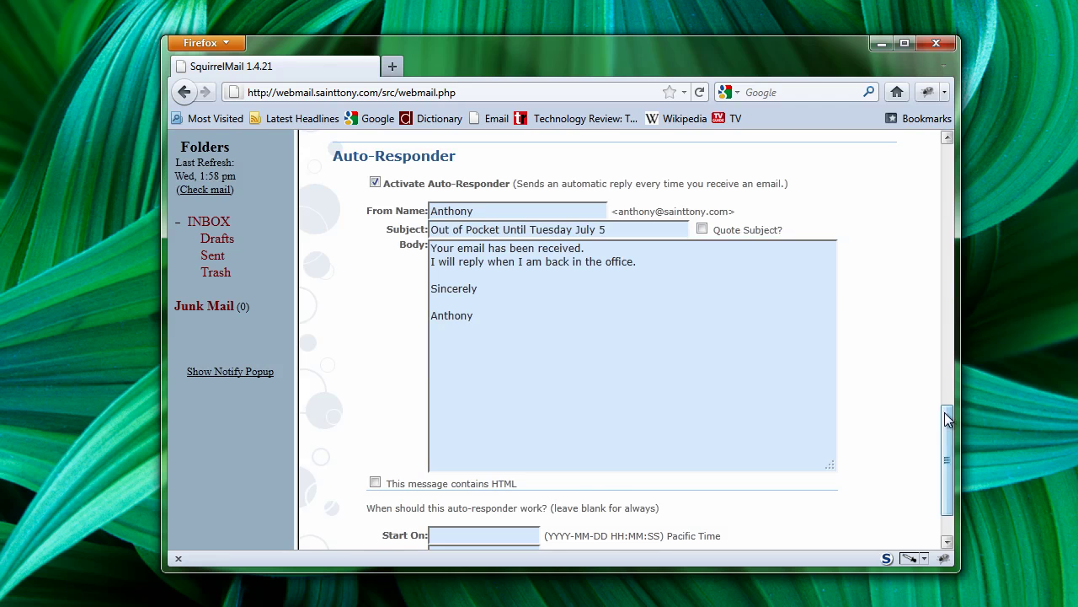
pyautogui.moveTo(946, 414); pyautogui.dragTo(946, 434)
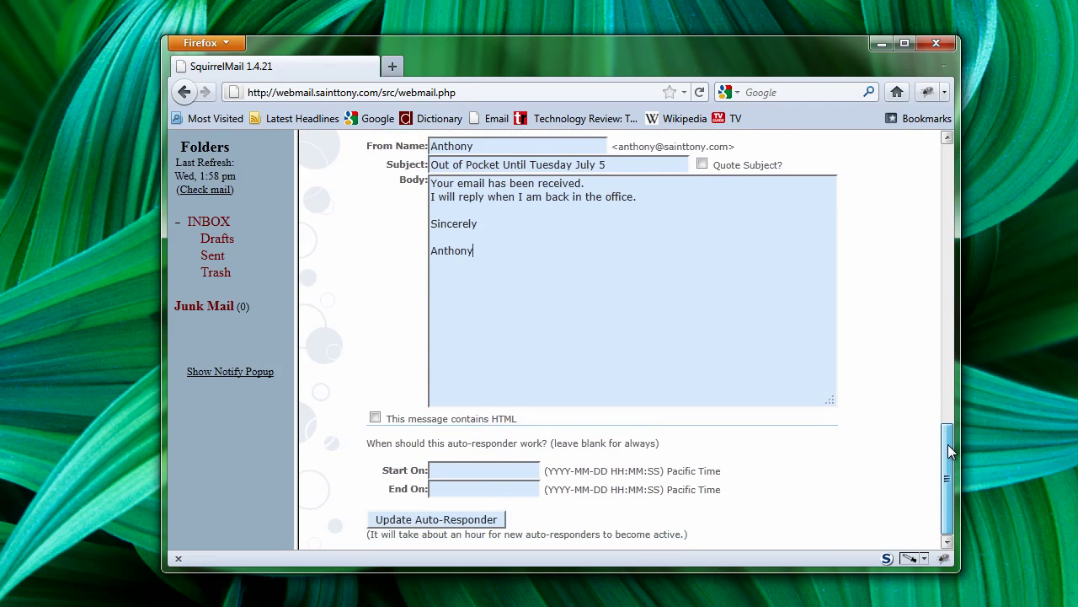
pyautogui.click(486, 517)
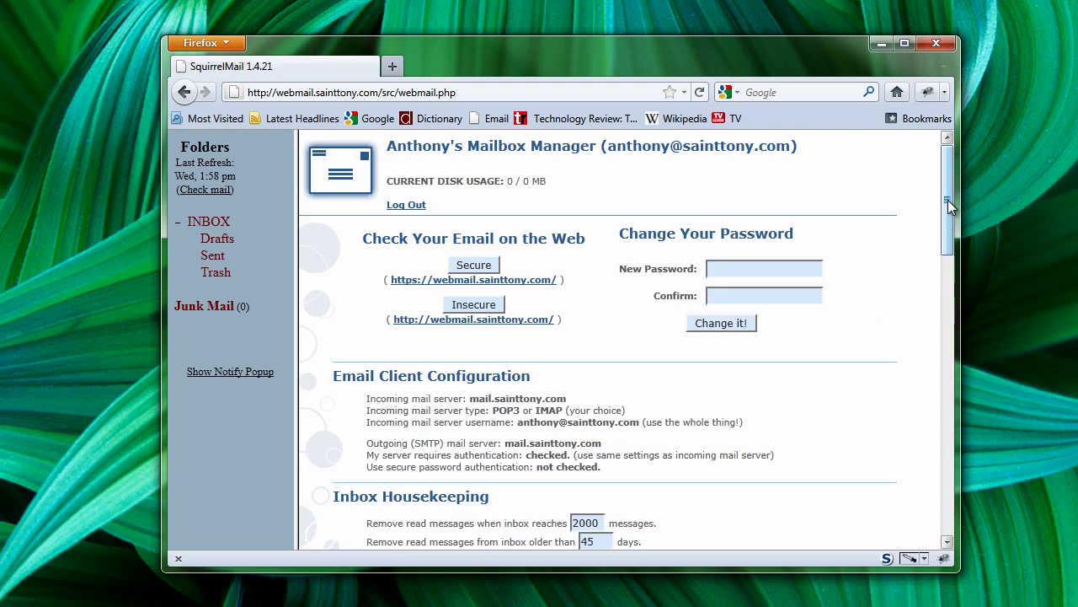
# - Deactivate the auto-responder, save, and verify the Activate box is unchecked
pyautogui.moveTo(948, 199); pyautogui.dragTo(978, 441)
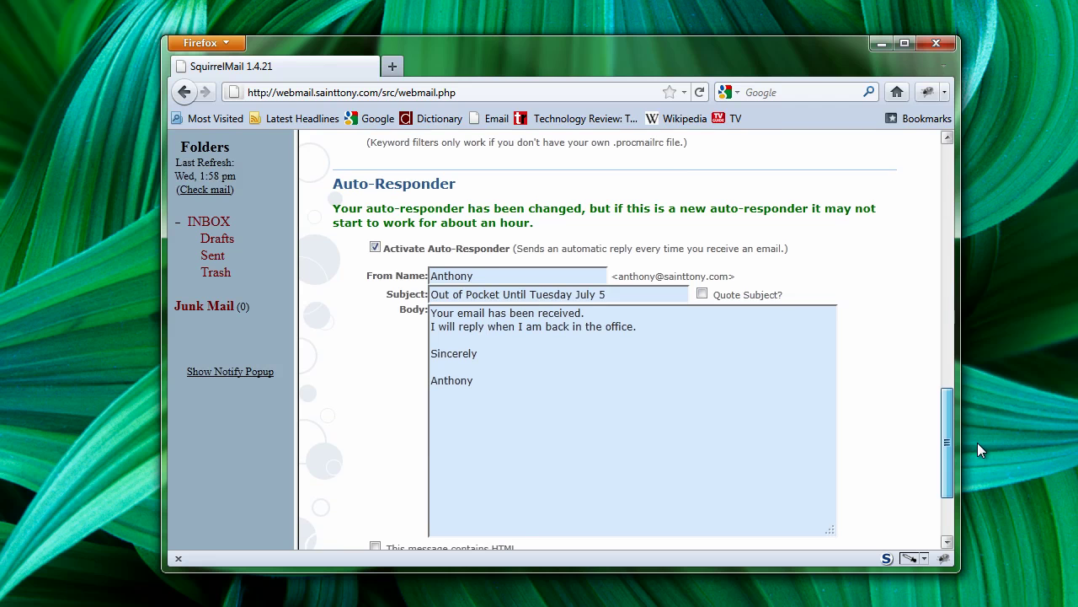
pyautogui.click(376, 248)
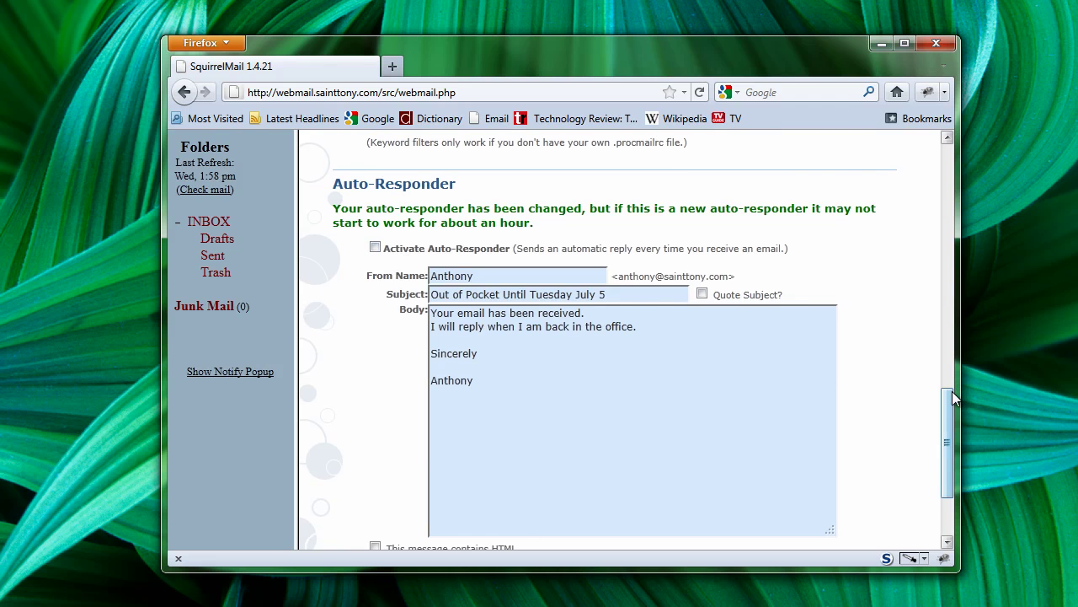
pyautogui.moveTo(953, 396); pyautogui.dragTo(954, 443)
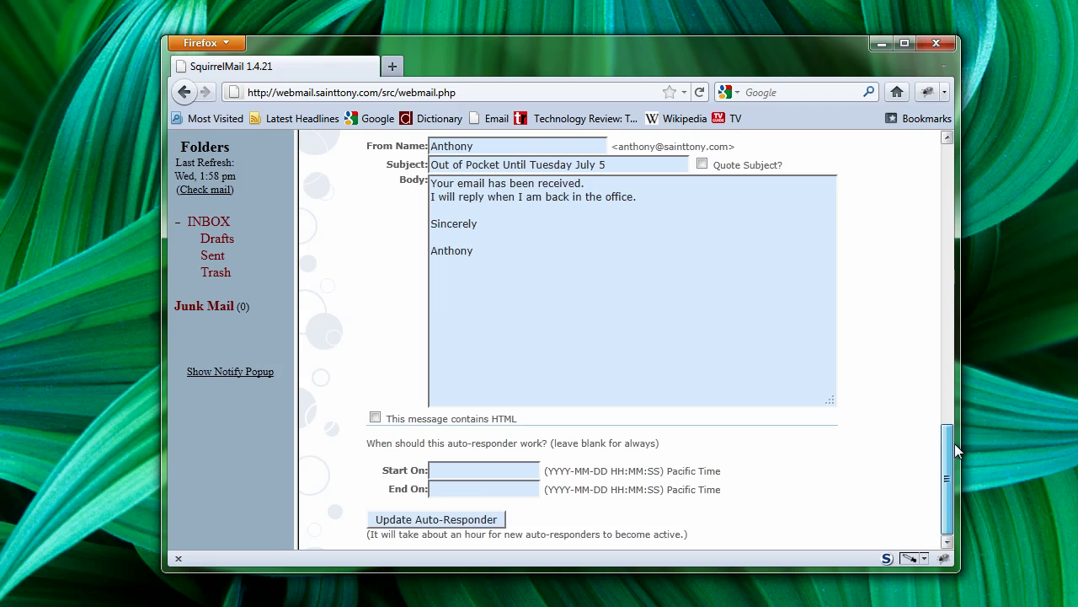
pyautogui.click(459, 520)
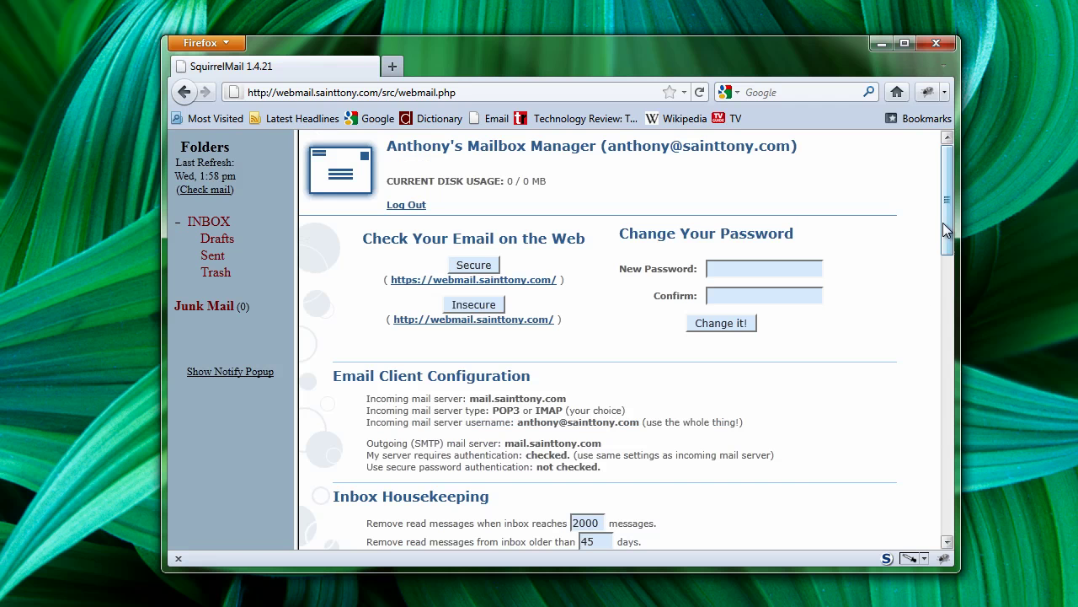
pyautogui.moveTo(942, 222); pyautogui.dragTo(946, 463)
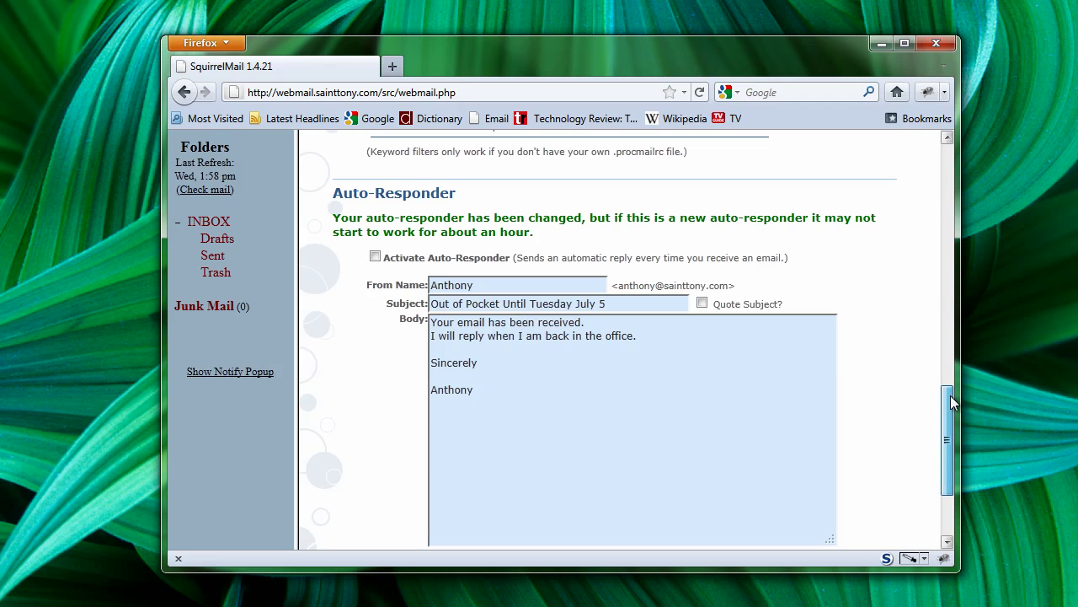
pyautogui.moveTo(950, 395); pyautogui.dragTo(935, 158)
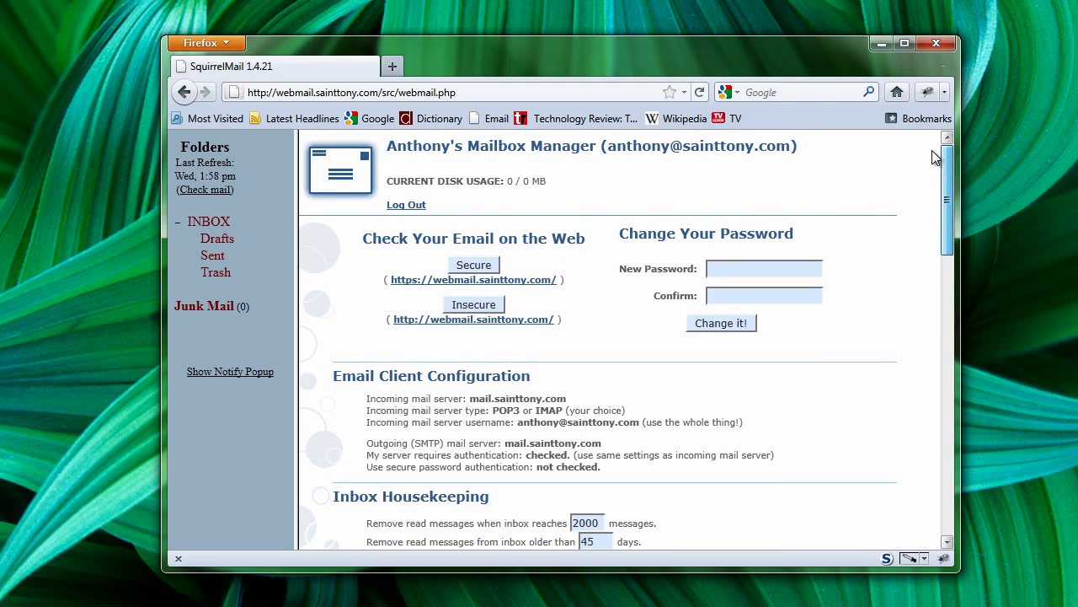